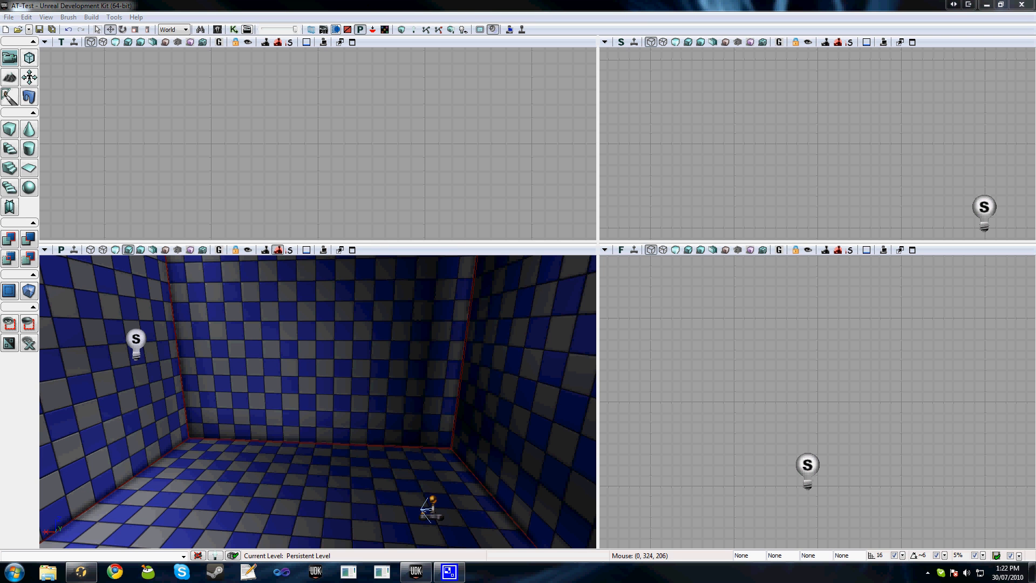
- Open the Human_Athletic skeletal mesh from the Content Browser and show the AnimSequence properties of ec_female_walk
left_click(216, 29)
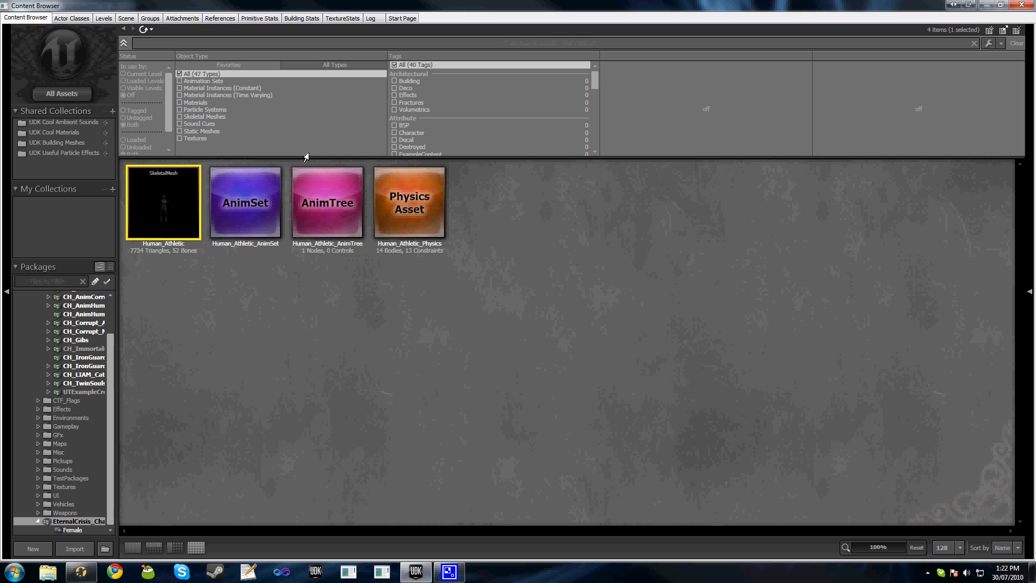
double_click(164, 214)
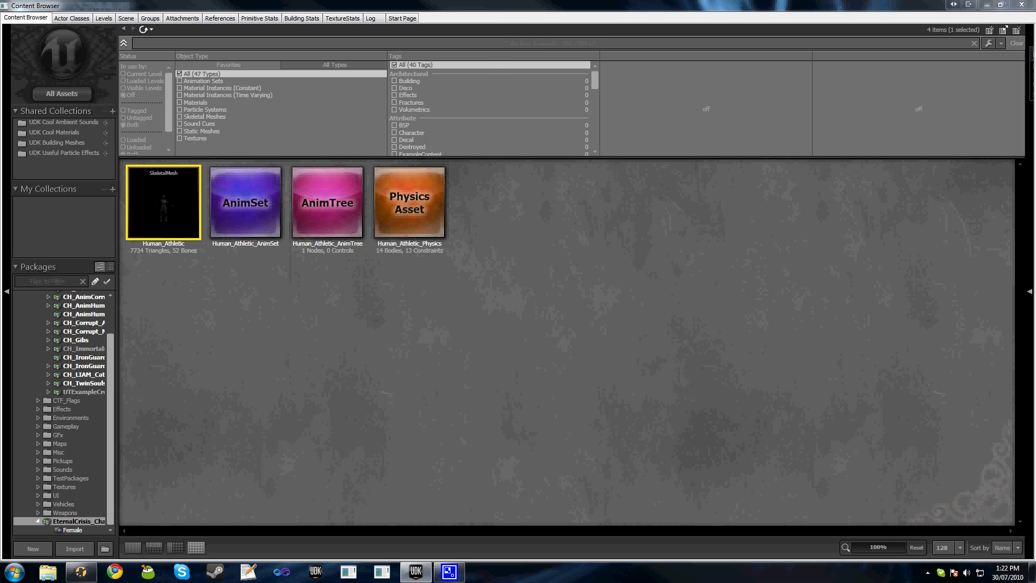
left_click(35, 56)
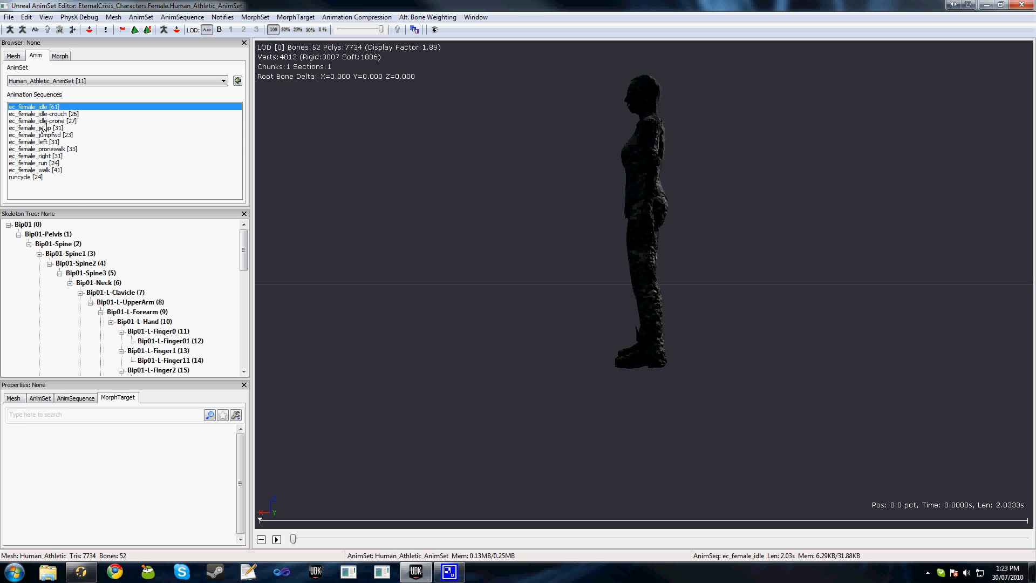
left_click(46, 170)
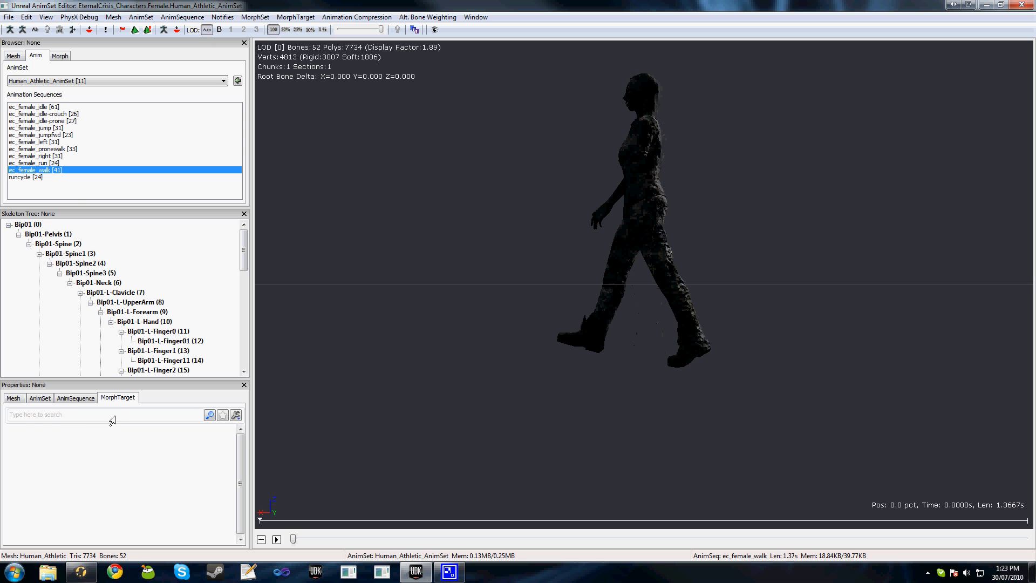
left_click(71, 401)
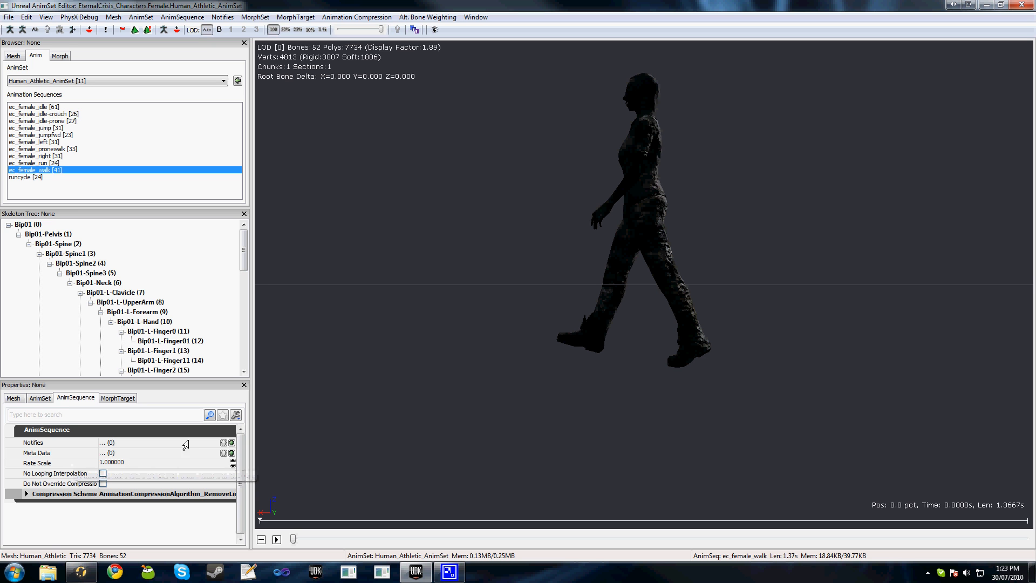
- Add a notify to the ec_female_walk sequence and set its type to AnimNotify_Footstep
left_click(231, 443)
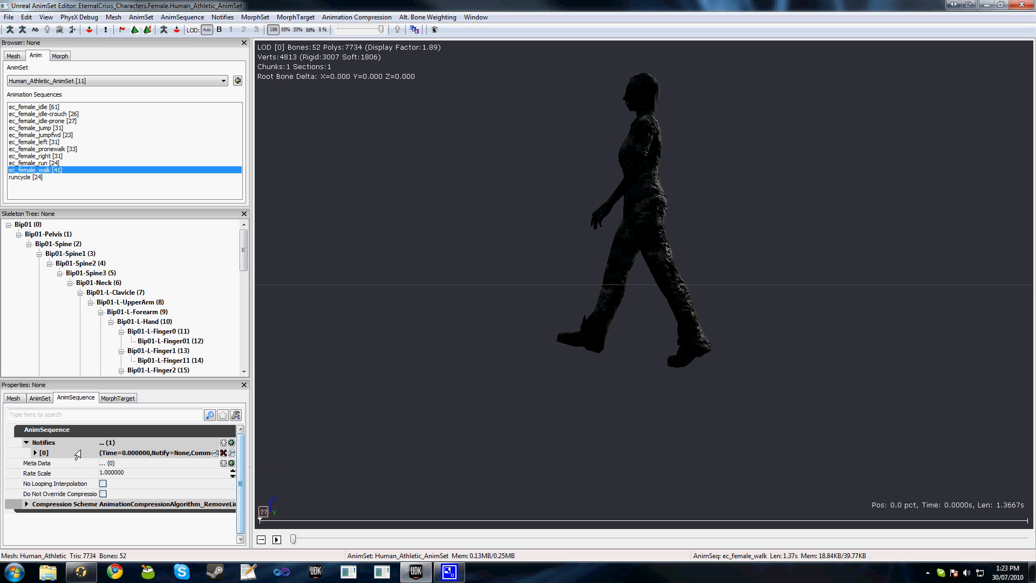
left_click(35, 453)
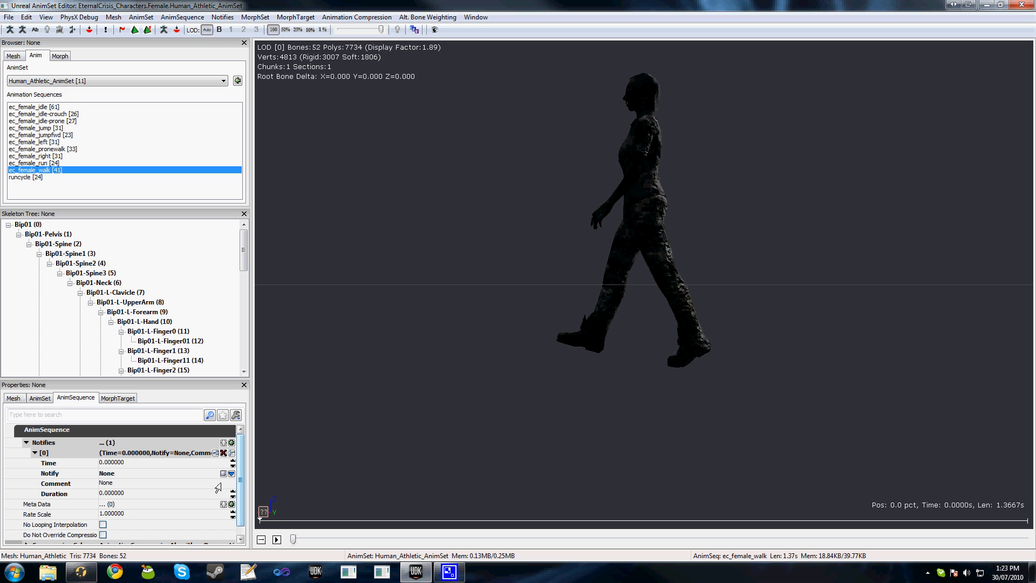
left_click(231, 474)
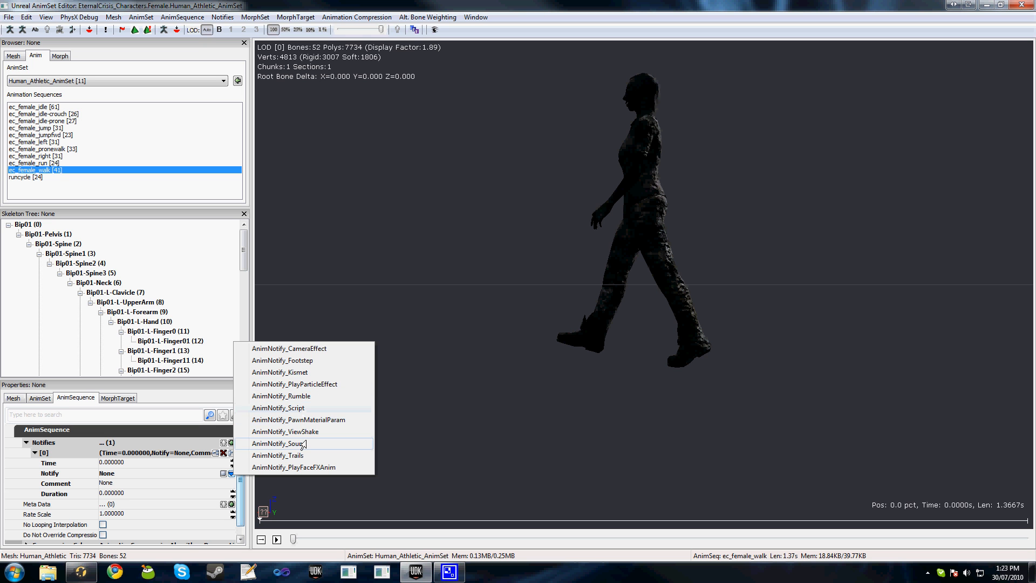
left_click(303, 363)
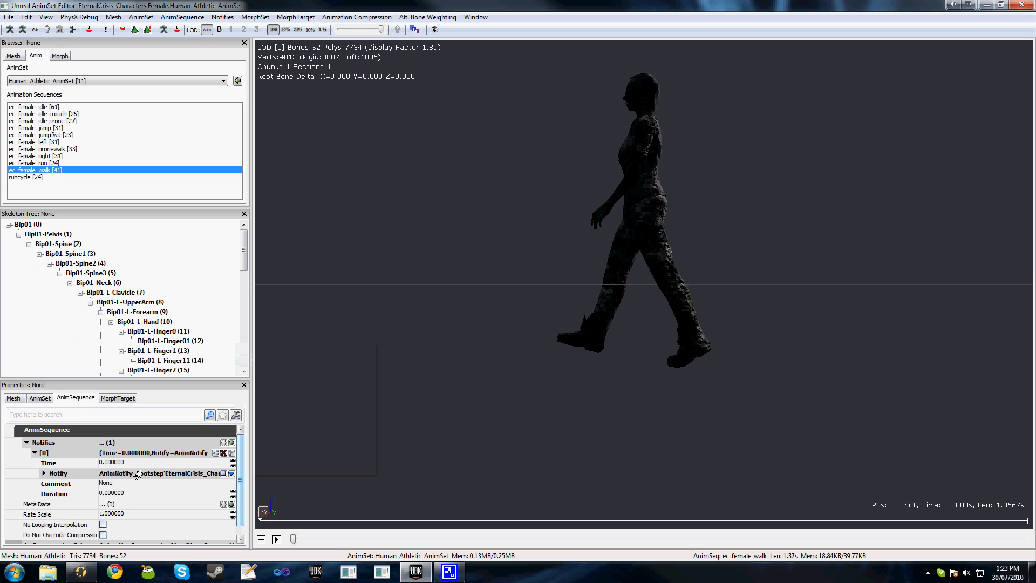
left_click(73, 475)
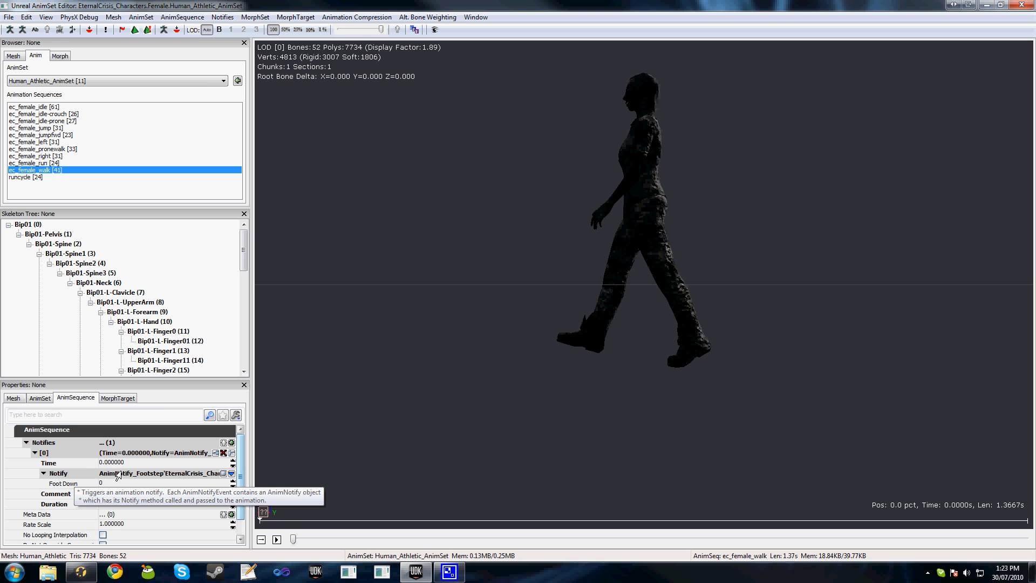
double_click(75, 473)
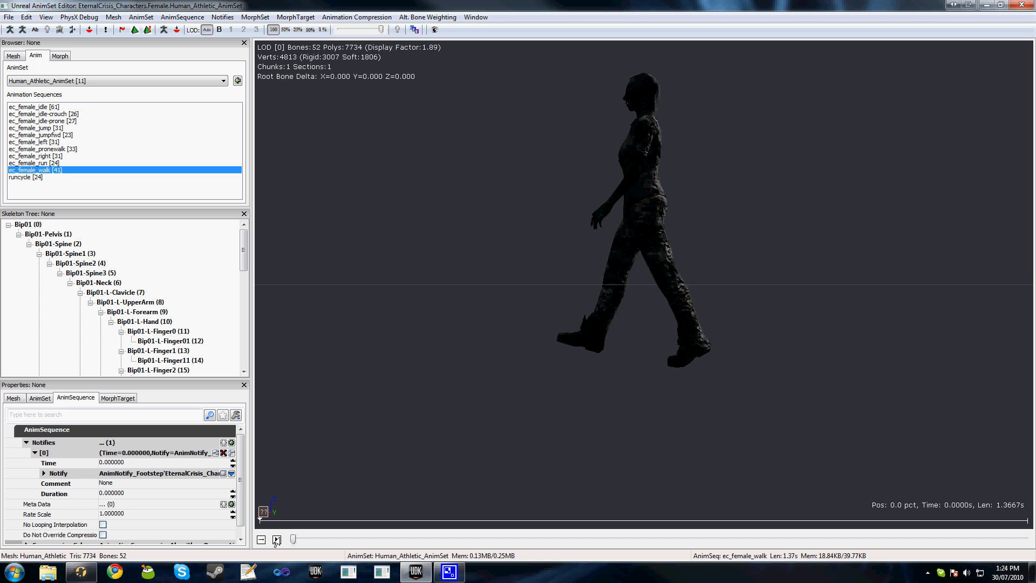
- Scrub the walk animation to the first foot landing and move the footstep notify there, at about 0.24 s
left_click_drag(289, 541, 416, 551)
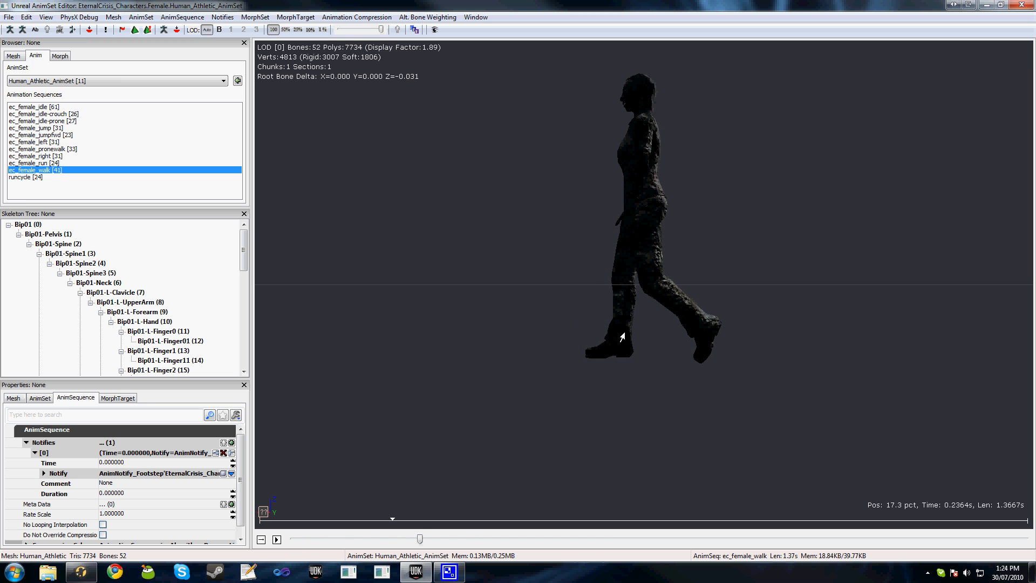
mouse_move(551, 423)
left_mouse_down()
mouse_move(496, 422)
mouse_move(547, 411)
left_mouse_up()
left_click_drag(265, 515, 395, 515)
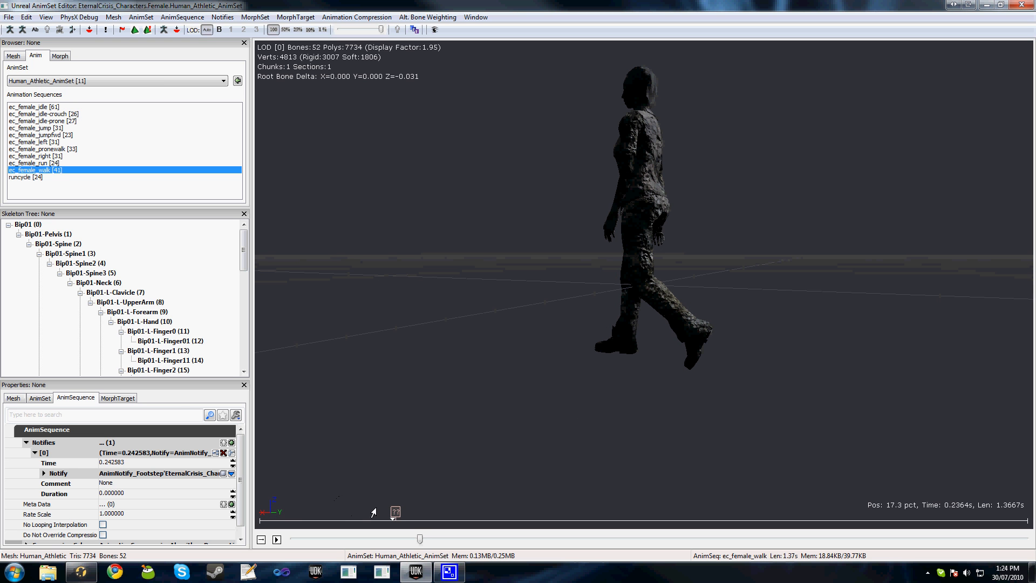
- Add a second notify to the ec_female_walk sequence with the type AnimNotify_Footstep
left_click(231, 442)
double_click(76, 465)
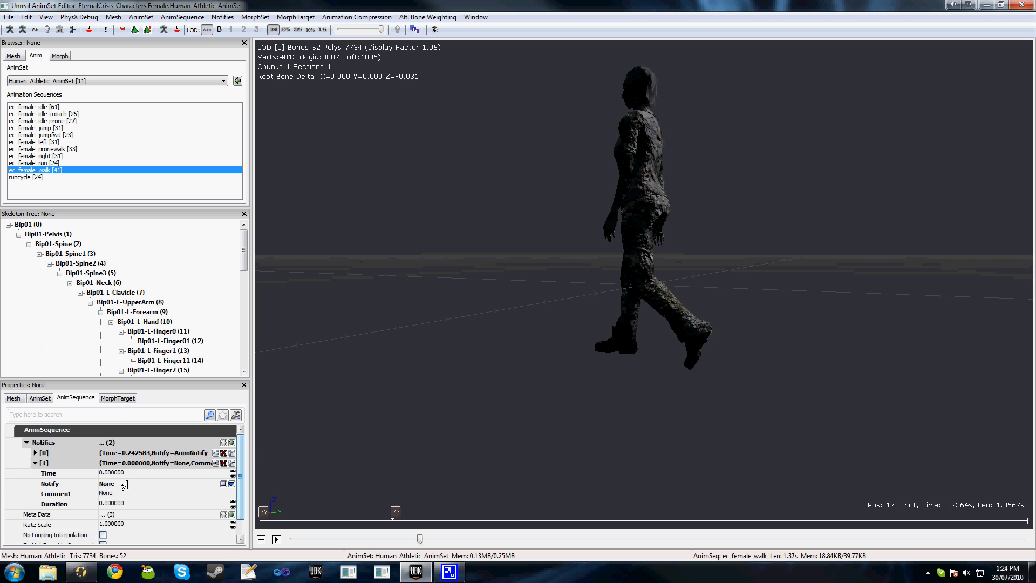
left_click(231, 484)
left_click(281, 370)
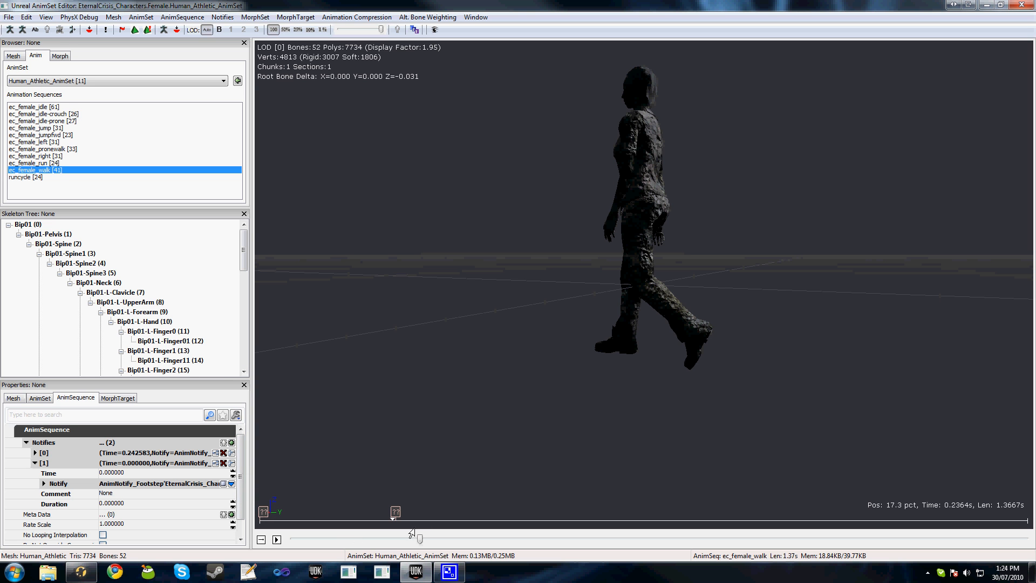
- Move the second footstep notify to the other foot's landing at about 0.82 s, and close the AnimSet Editor
left_click_drag(420, 539, 706, 539)
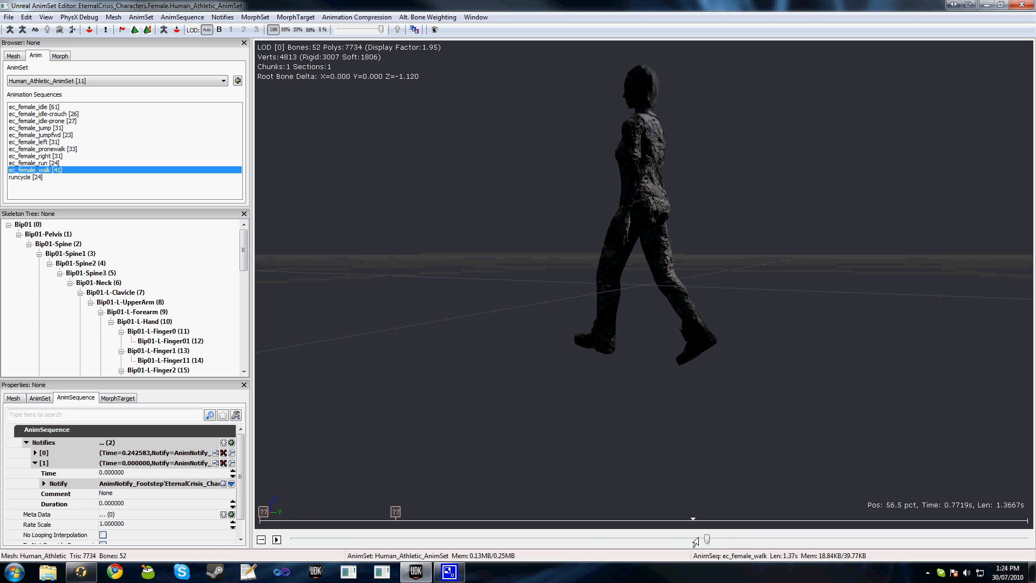
left_click_drag(707, 539, 732, 539)
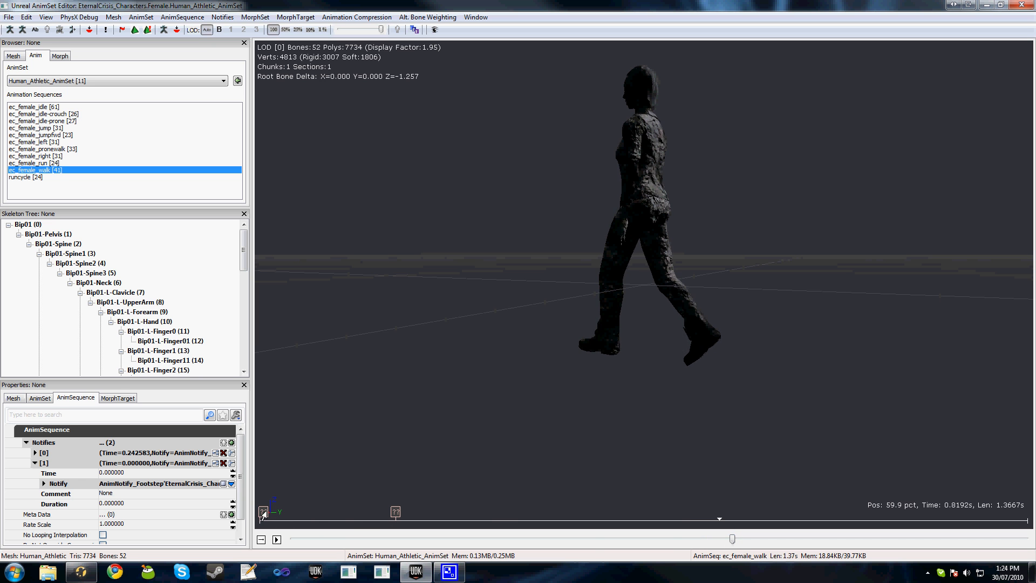
left_click_drag(264, 516, 505, 519)
left_click_drag(263, 514, 358, 508)
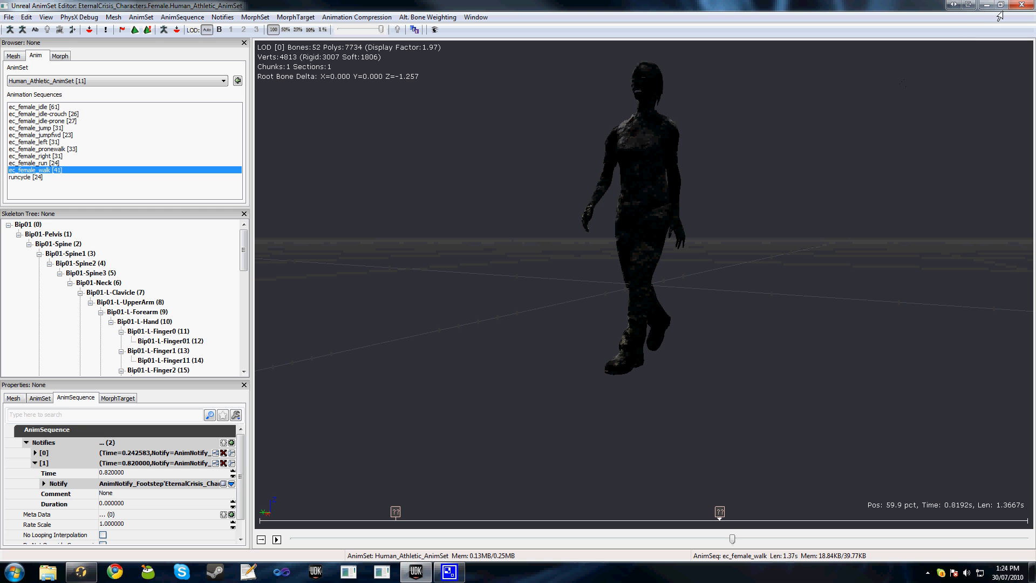
left_click(1021, 4)
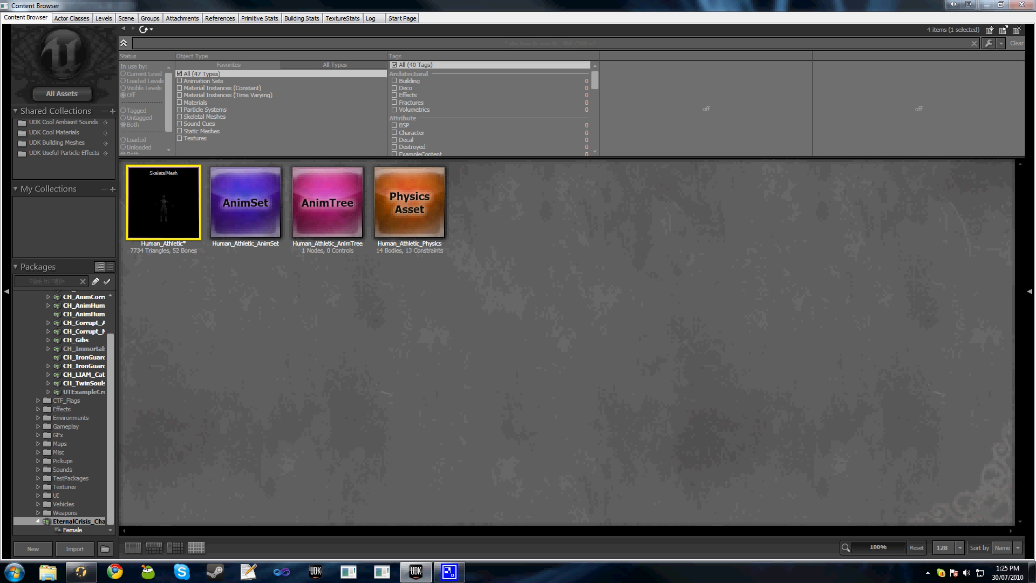
- Switch to Notepad++ and examine the PlayFootStepSound event in ATPawn.uc, including its SoundCue and PlaySound lines
left_click_drag(1035, 10, 521, 0)
left_click_drag(51, 184, 6, 129)
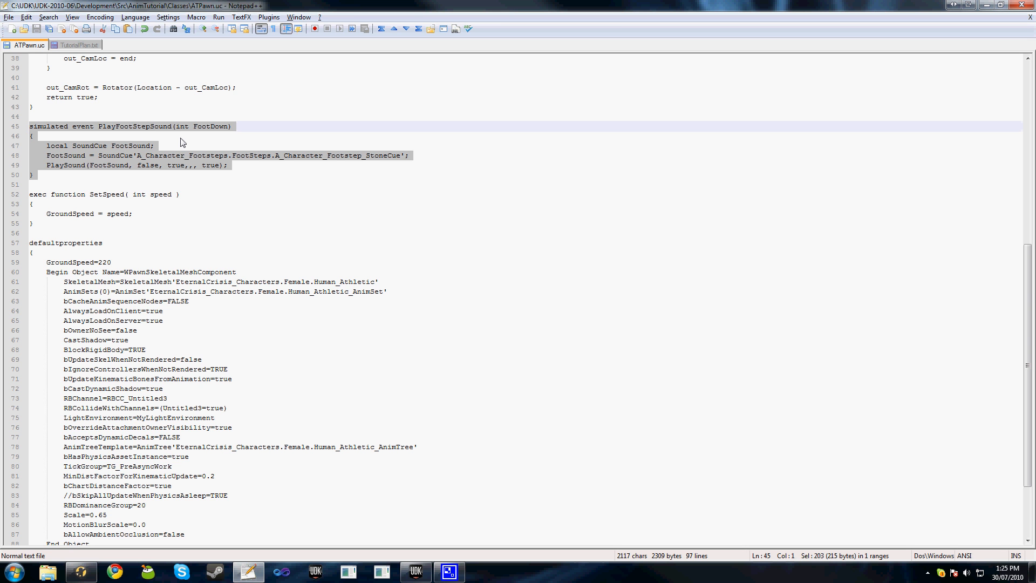
key("Left")
left_click(365, 155)
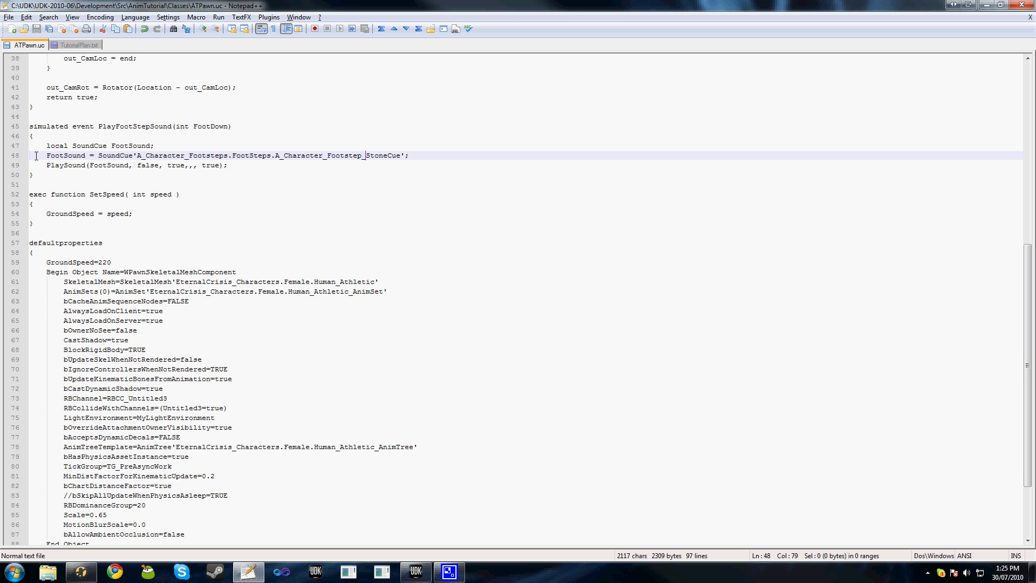
left_click(122, 136)
scroll(132, 136, "up", 2)
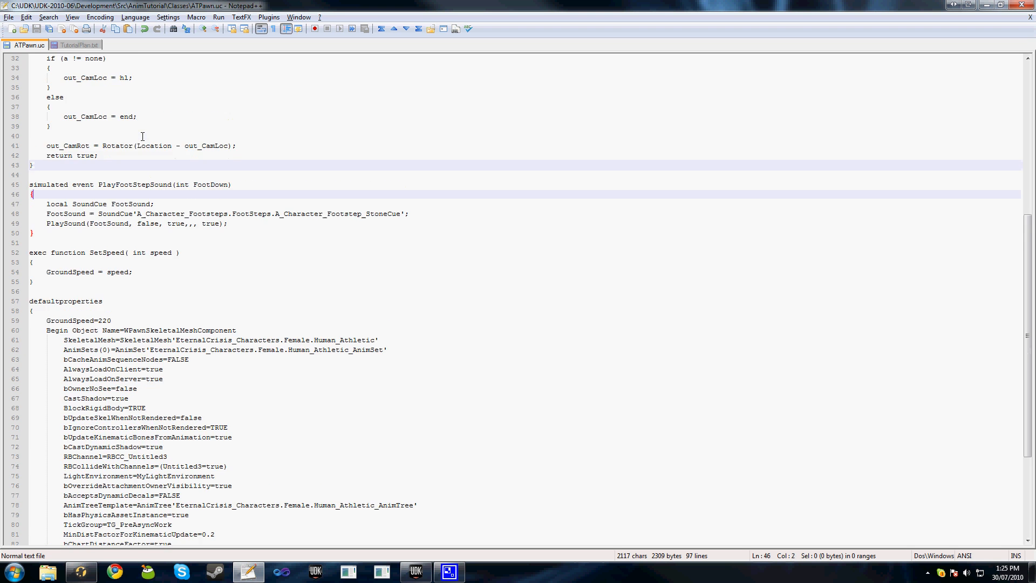
left_click(55, 185)
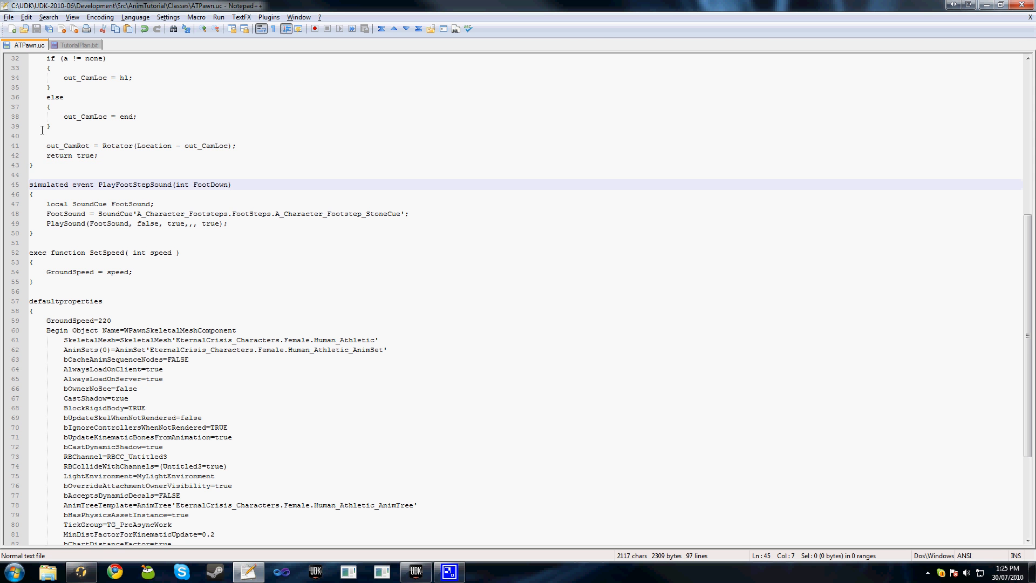
left_click_drag(598, 4, 1035, 11)
- Reopen the Human_Athletic mesh in UDK, check the notifies on the ec_female_left sequence, and close the editor
left_click(534, 236)
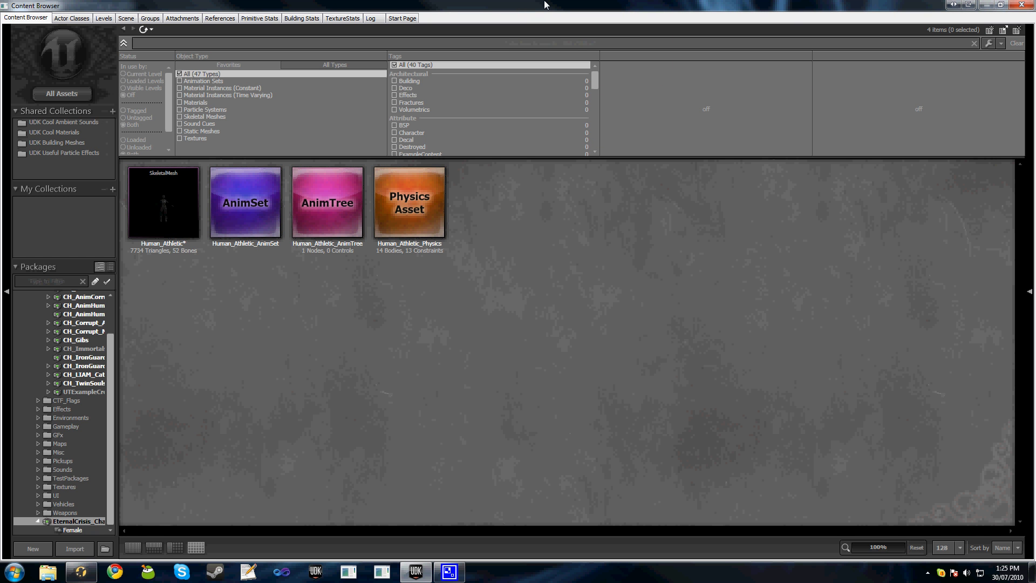
double_click(169, 170)
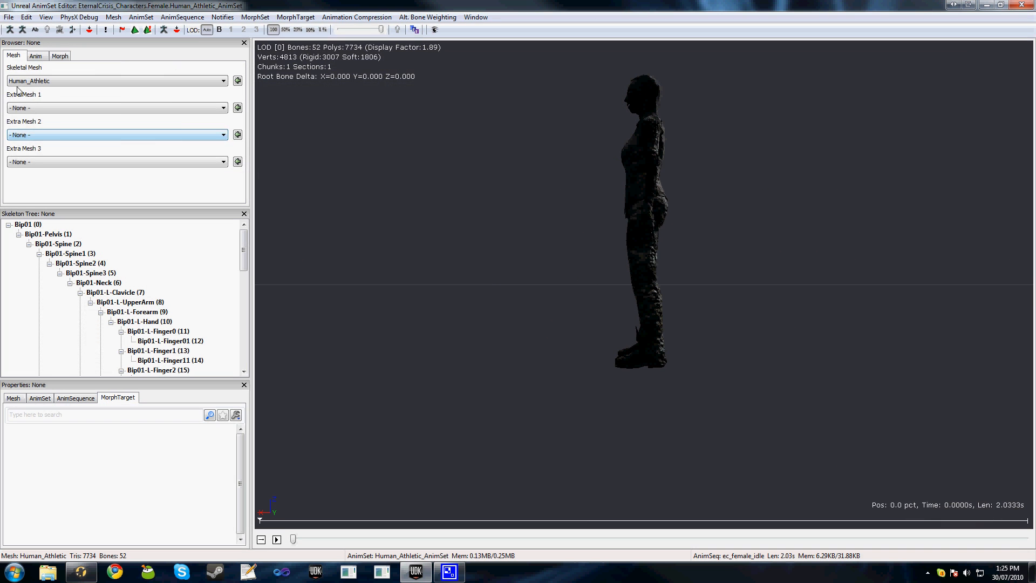
left_click(34, 56)
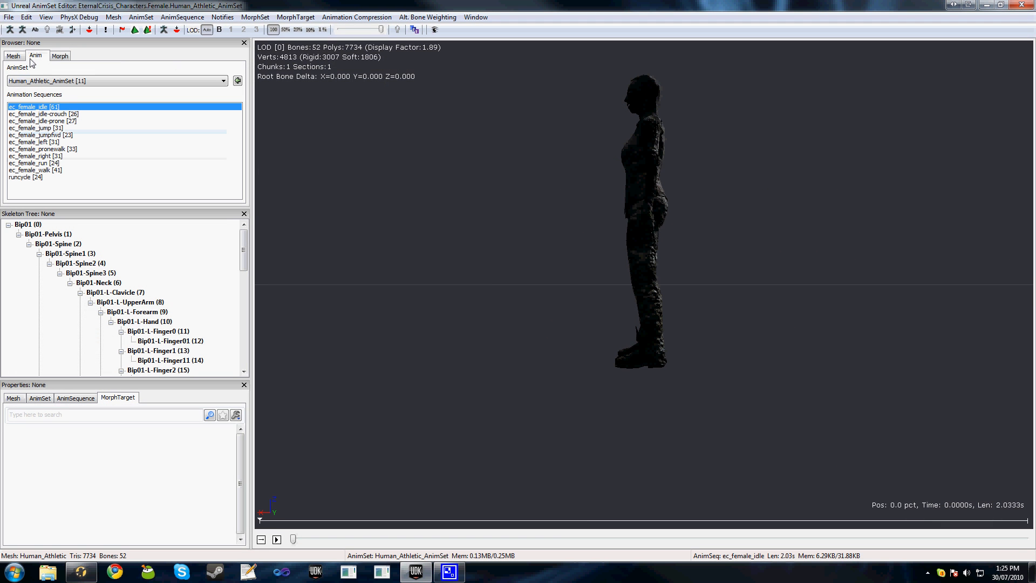
left_click(43, 142)
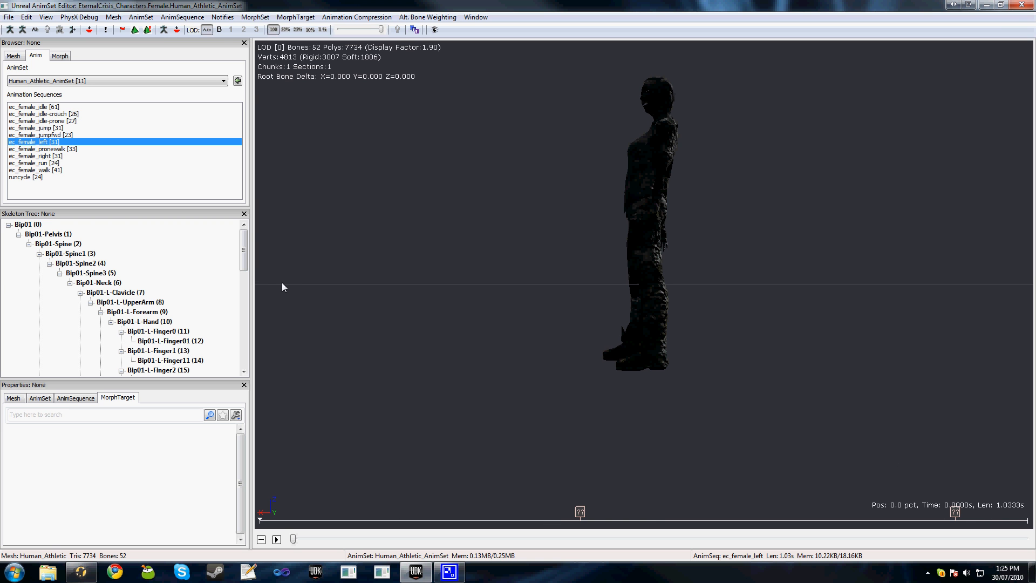
left_click(1021, 5)
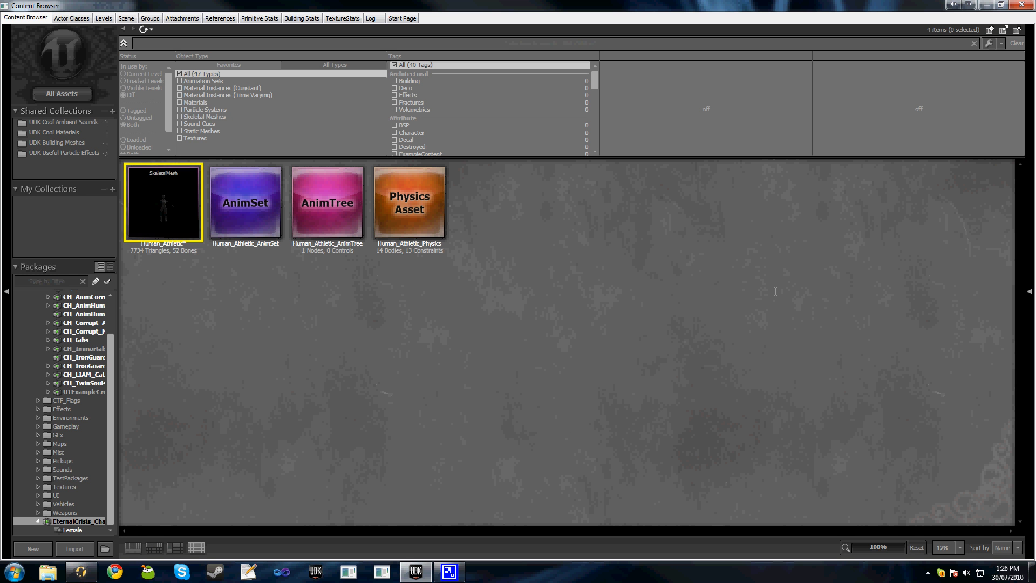
- Open Human_Athletic_AnimTree in the AnimTree Editor and inspect the properties of the root AnimTree node
double_click(314, 209)
left_click_drag(553, 319, 578, 338)
left_click_drag(493, 137, 498, 135)
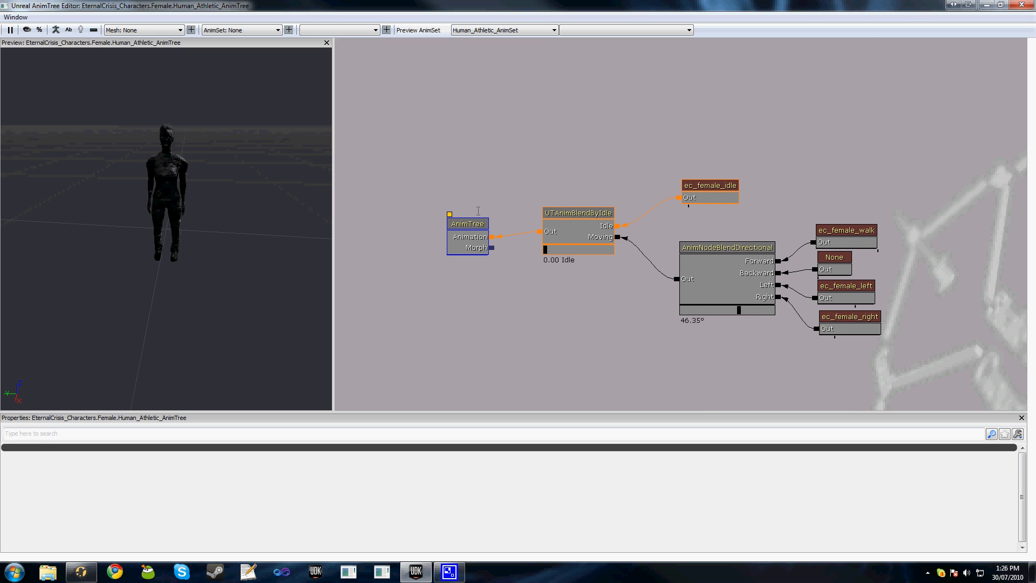
left_click(473, 227)
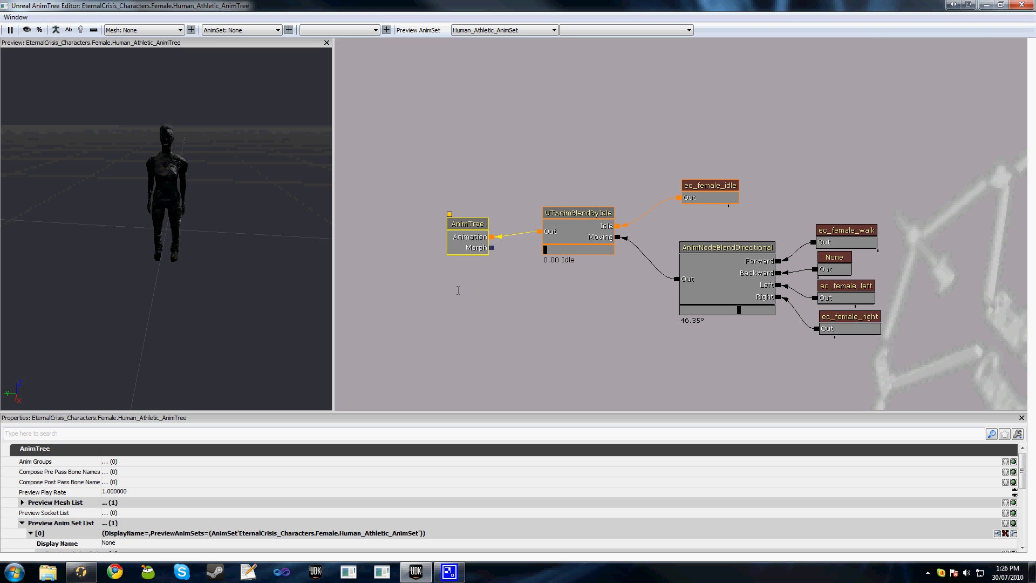
left_click(447, 295)
left_click(466, 225)
left_click(448, 320)
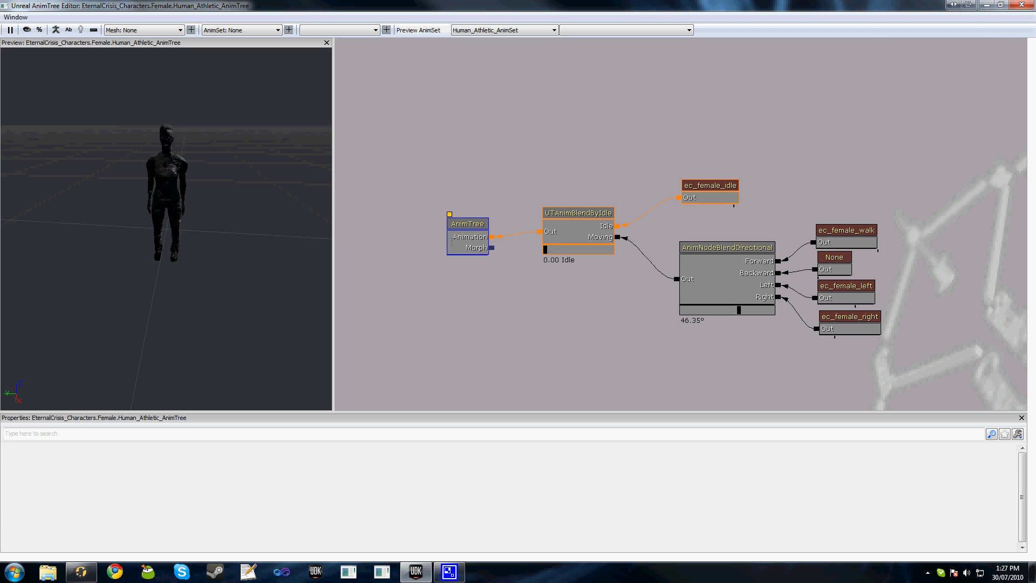
- Add an anim group to the root AnimTree node and name it "Walk"
left_click(454, 240)
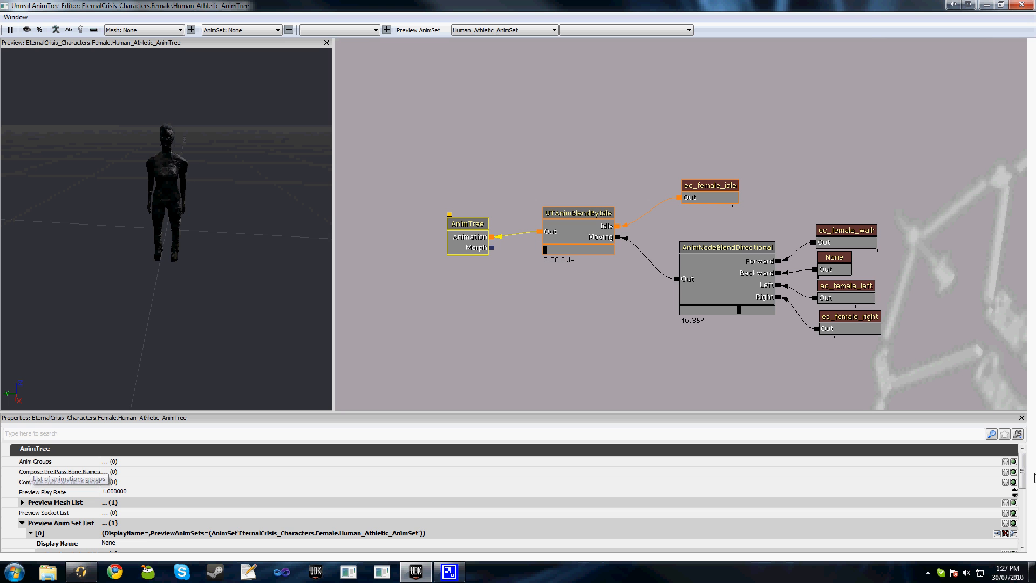
left_click(1014, 461)
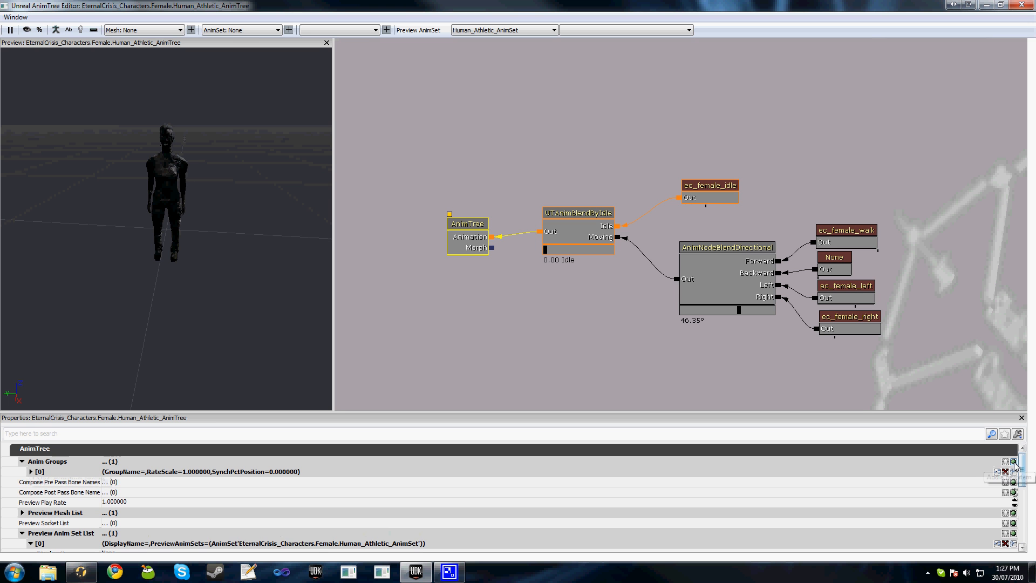
double_click(69, 471)
left_click(108, 481)
type("Walk")
key("Return")
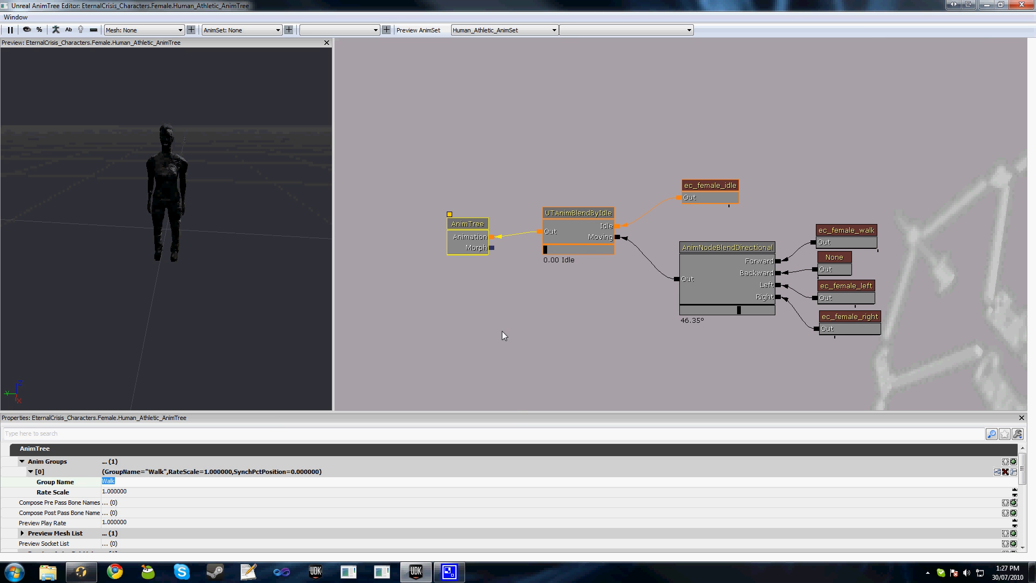
- Set the Synch Group Name of the ec_female_walk sequence node to "Walk"
left_click_drag(502, 331, 428, 319)
left_click(748, 222)
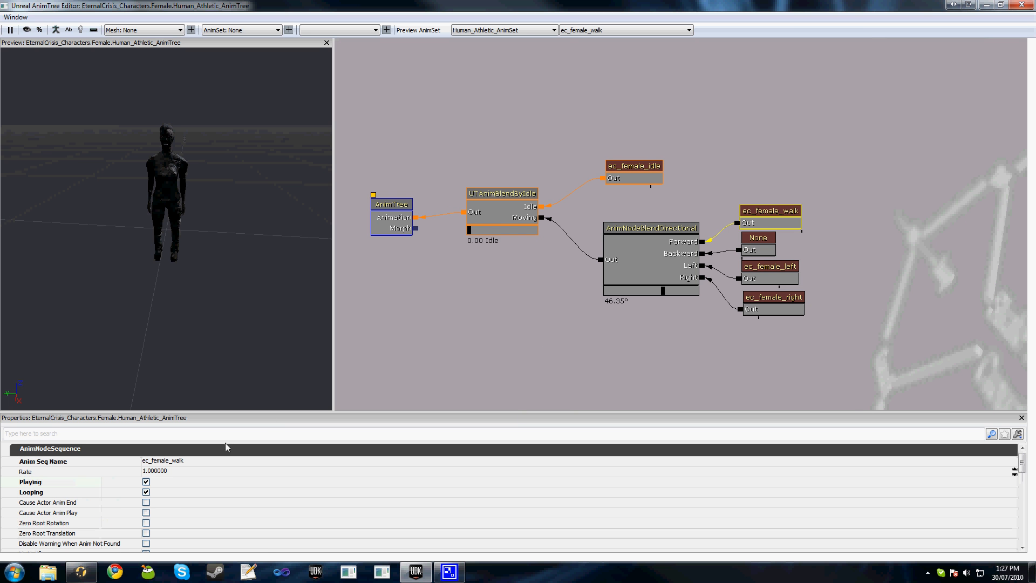
scroll(254, 514, "down", 10)
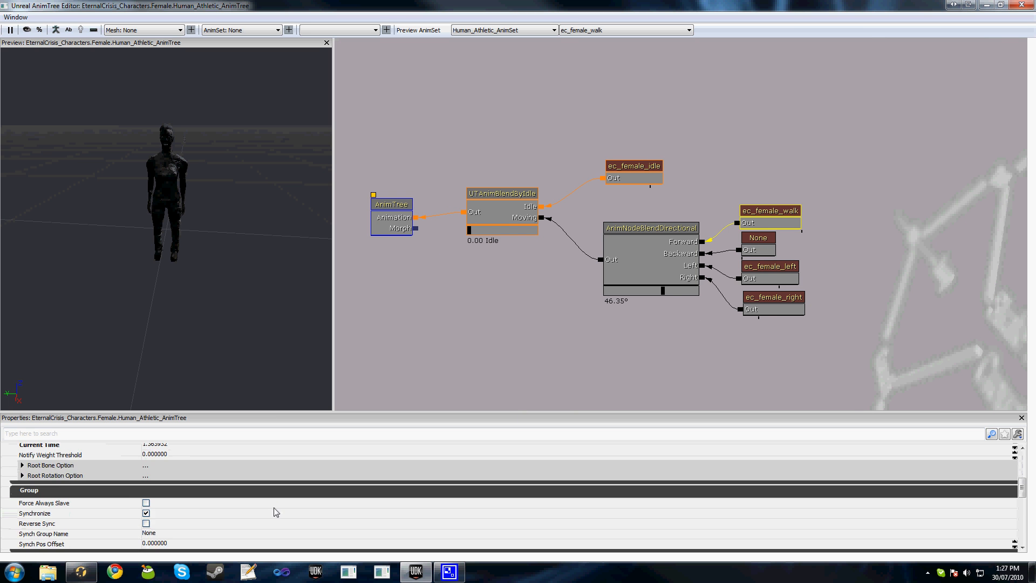
scroll(276, 512, "down", 1)
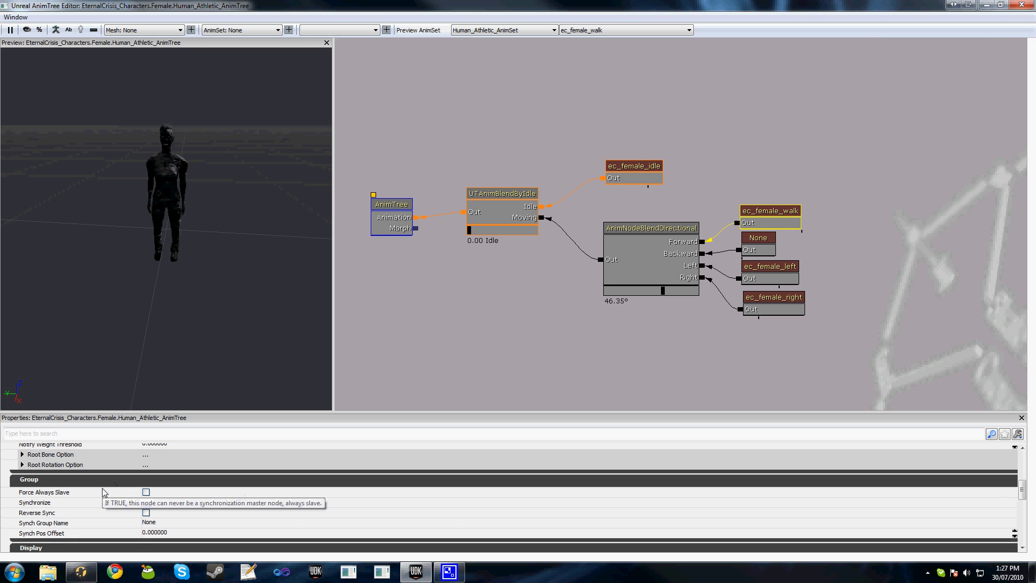
left_click(146, 503)
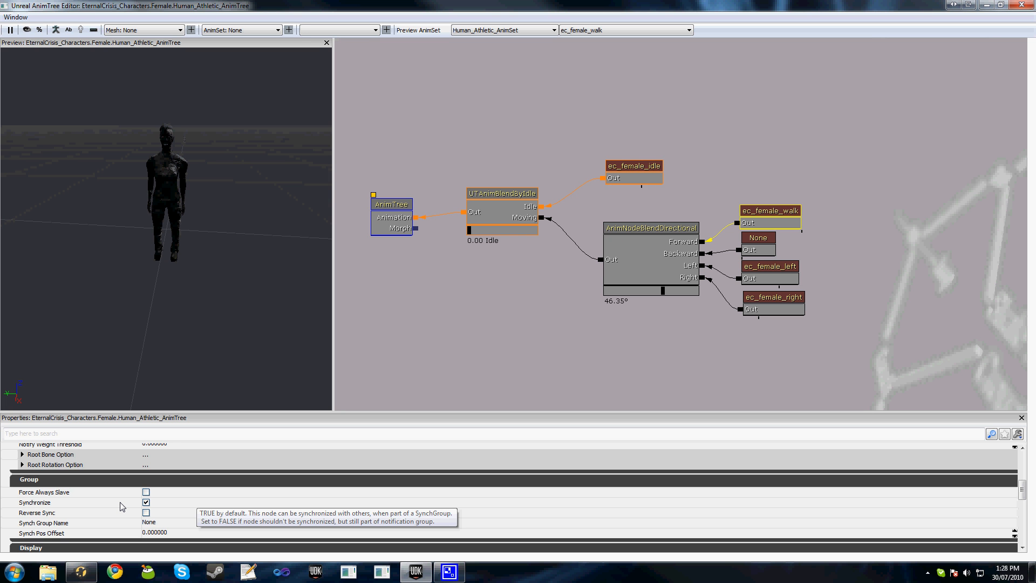
left_click(155, 525)
type("w")
key("BackSpace")
type("W")
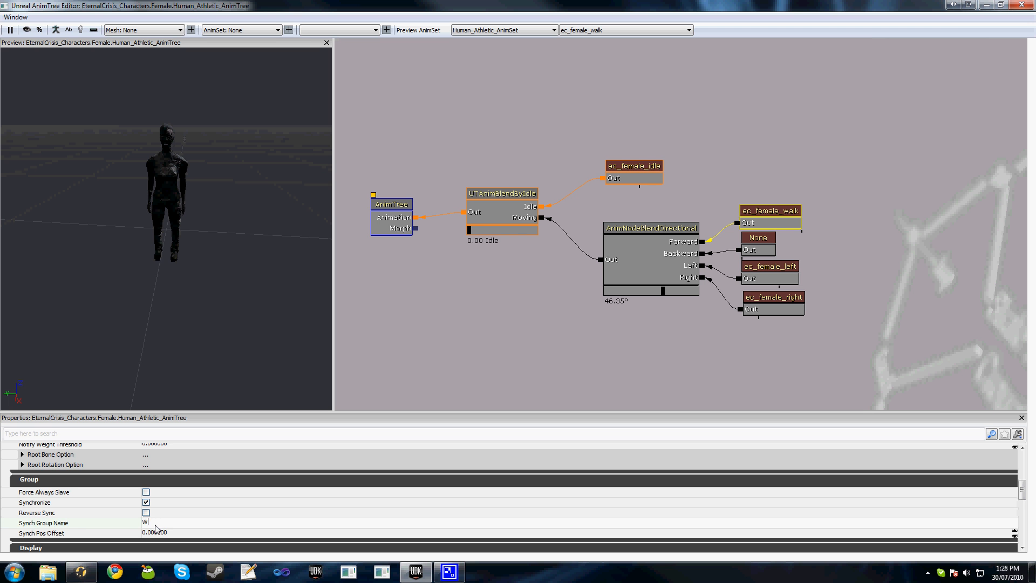
type("alk")
key("Return")
- Set the Synch Group Name to "Walk" on the Backward (None), ec_female_left and ec_female_right sequence nodes
left_click(760, 277)
left_click(755, 242)
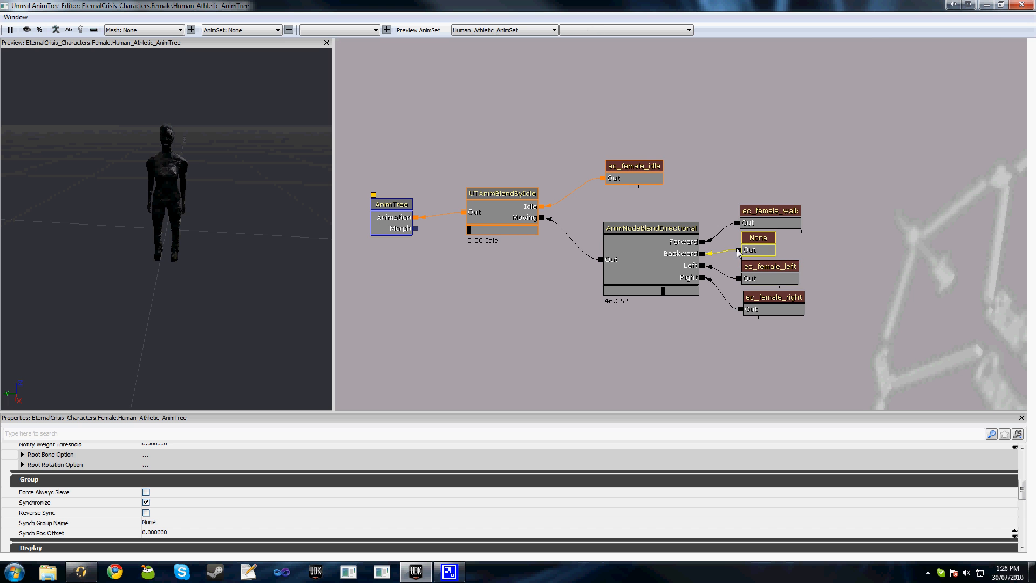
left_click(155, 523)
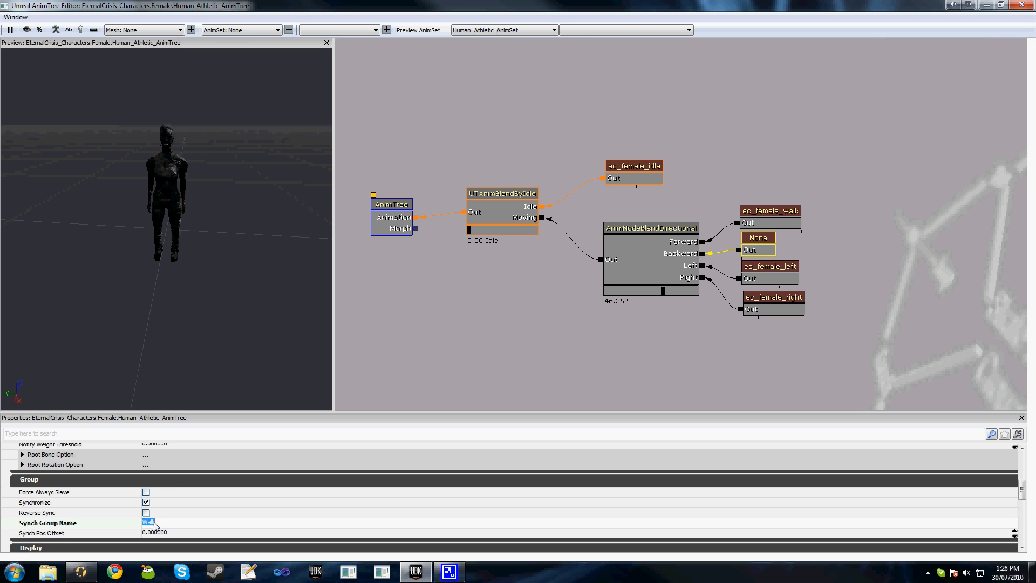
left_click(772, 266)
left_click(162, 522)
type("Walk")
key("Return")
left_click(773, 309)
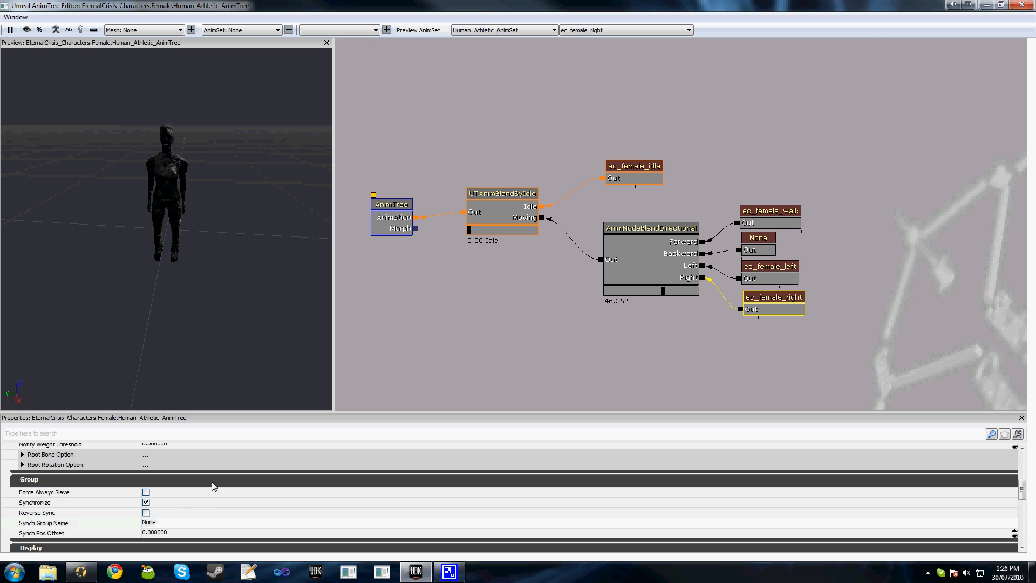
type("Walk")
key("Return")
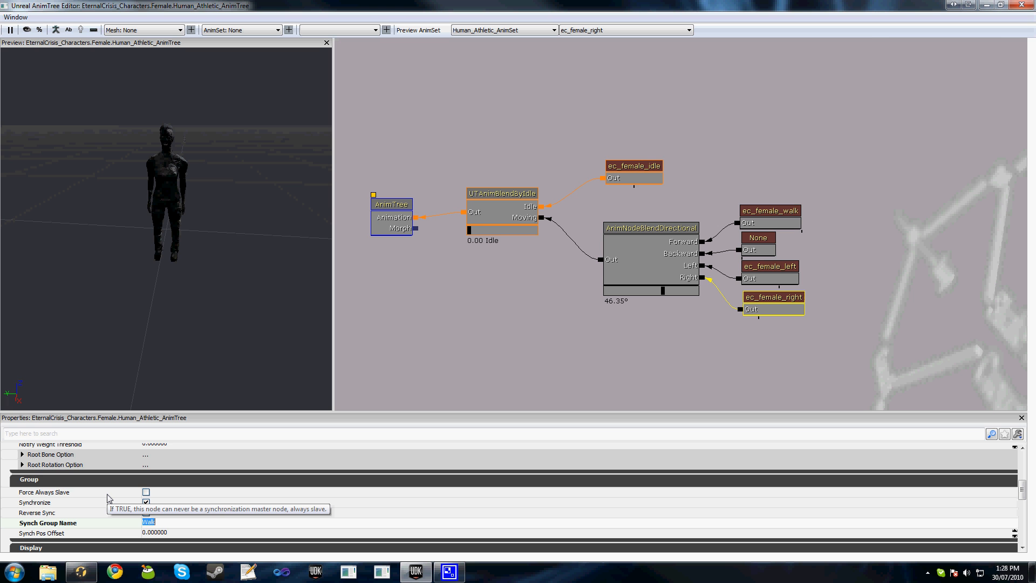
left_click(446, 301)
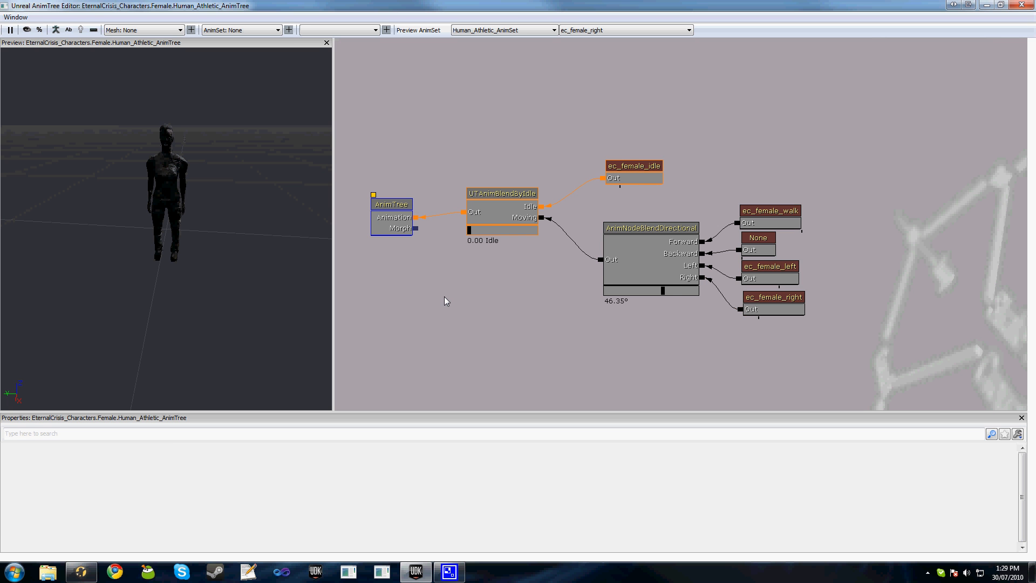
- Check the group name on the root AnimTree node and ec_female_walk, and close the AnimTree Editor and Content Browser
left_click(382, 215)
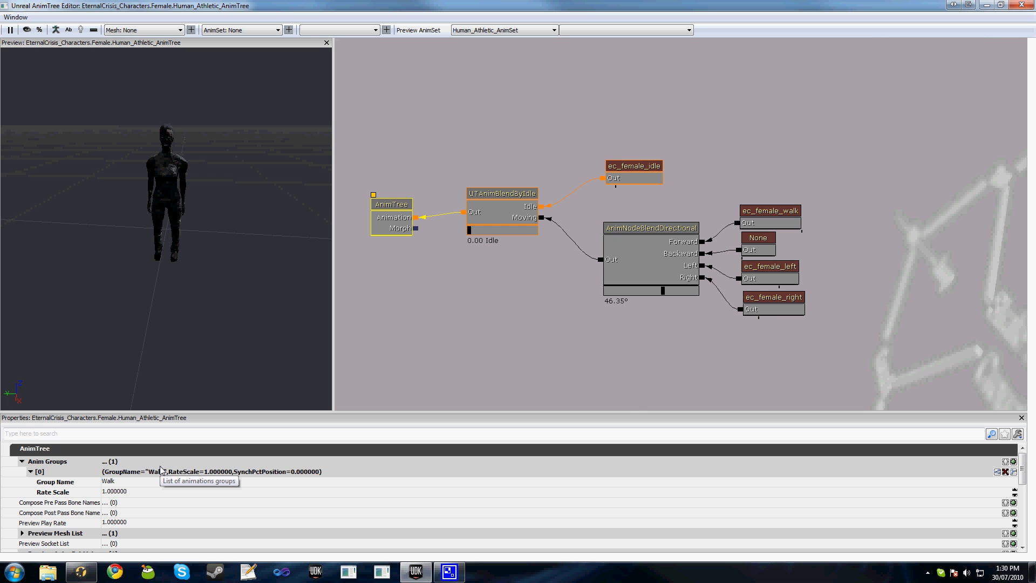
left_click(771, 218)
scroll(233, 503, "down", 5)
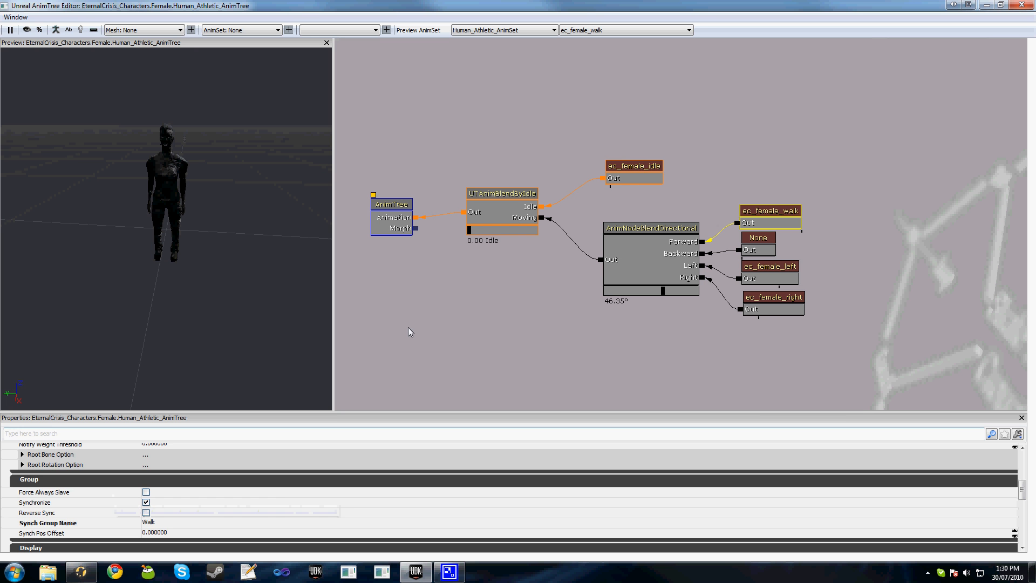
left_click(447, 342)
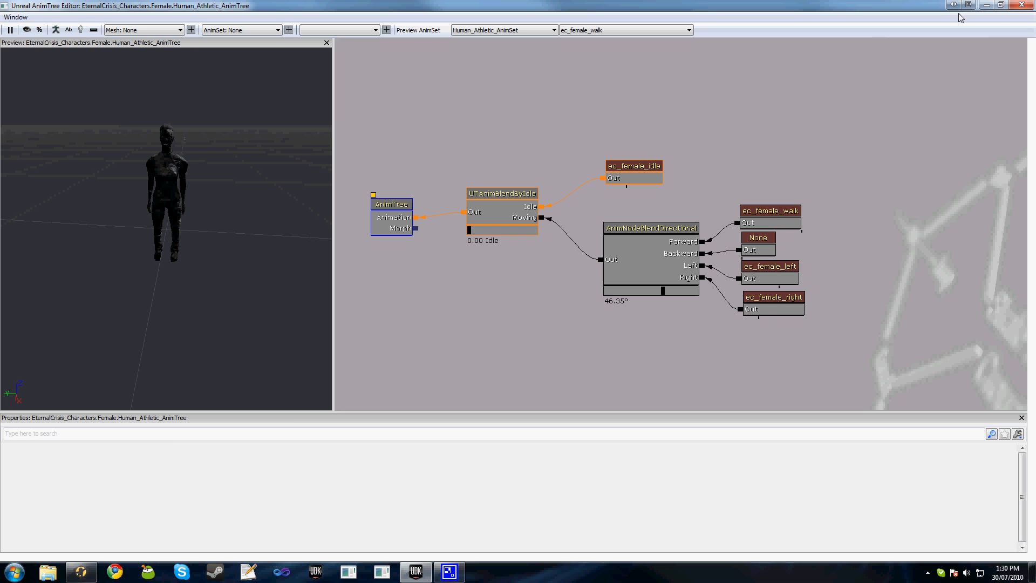
left_click(1021, 4)
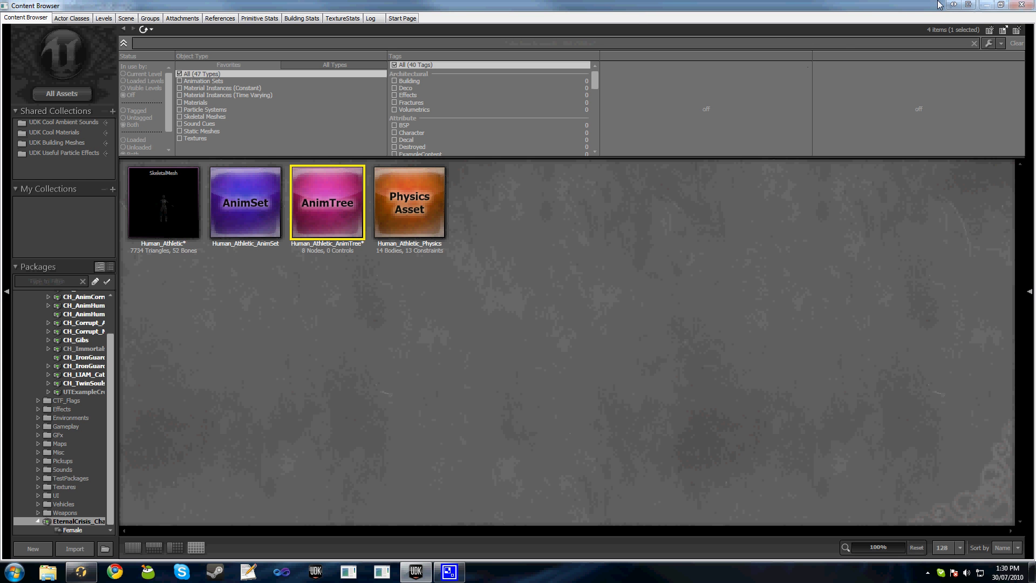
left_click(1022, 5)
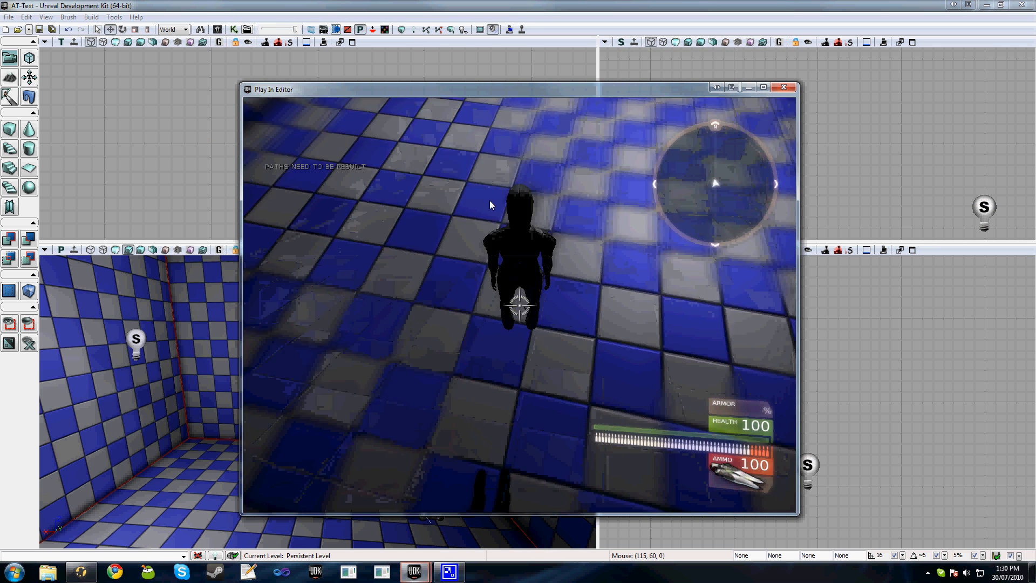
- Play the level in the editor and walk the character forward and sideways around the room to test the footsteps
key("w")
key("a")
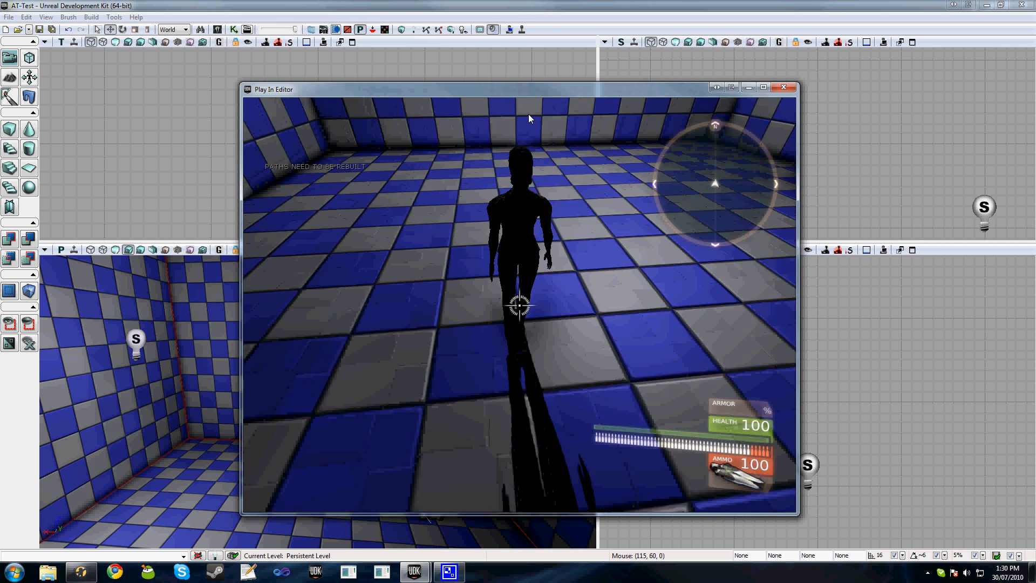
key("w")
key("a")
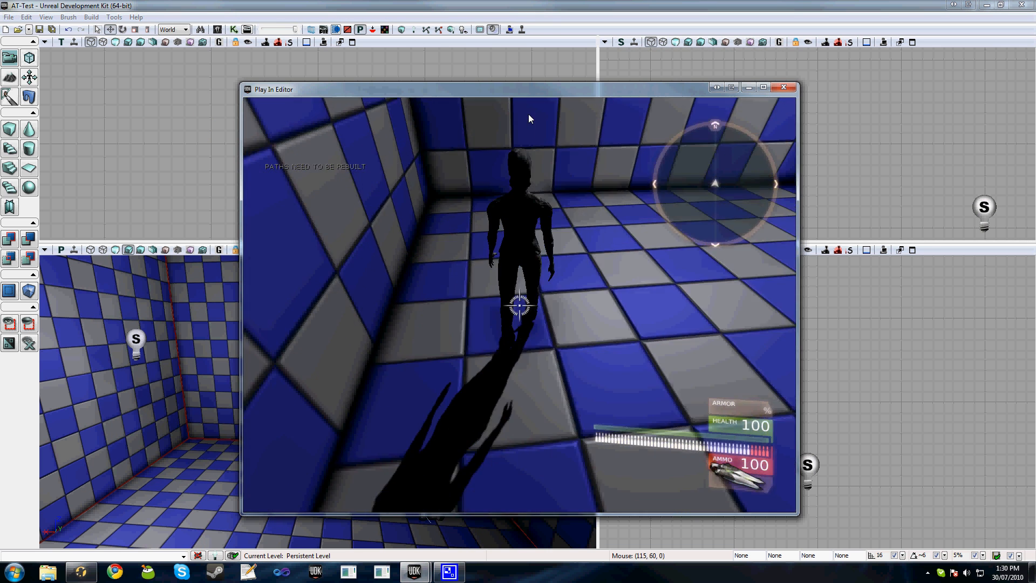
key("w")
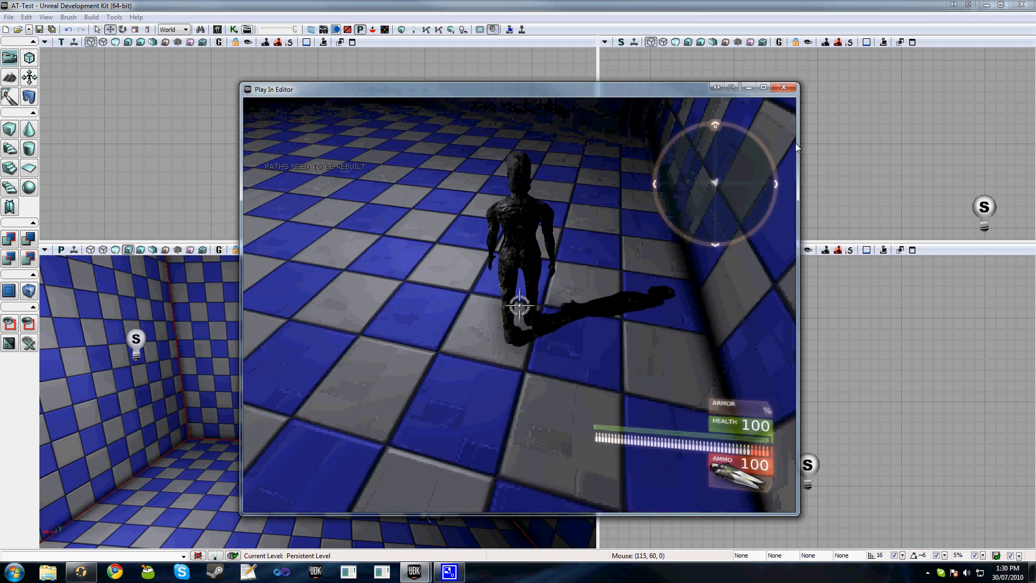
key("w")
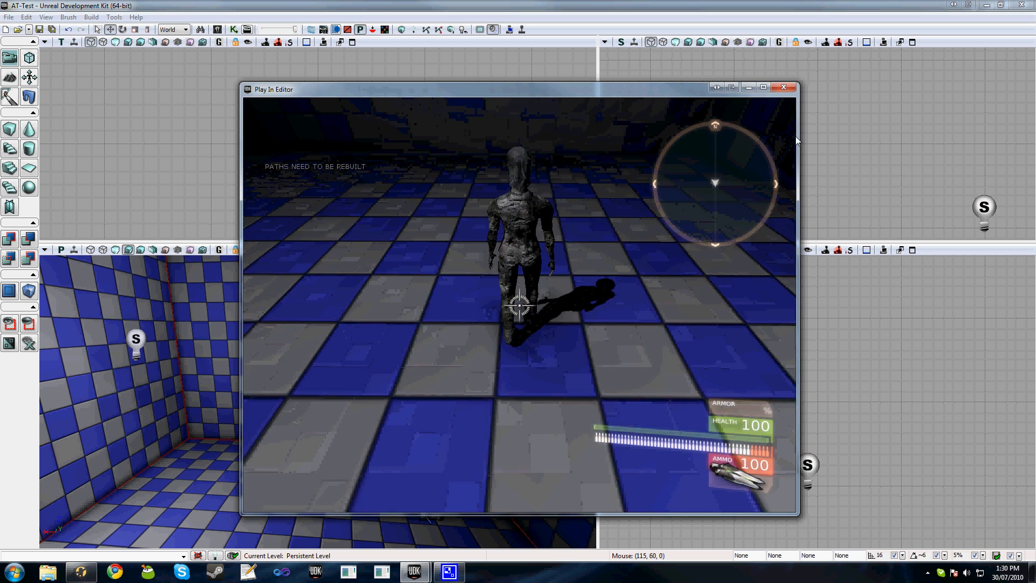
key("w")
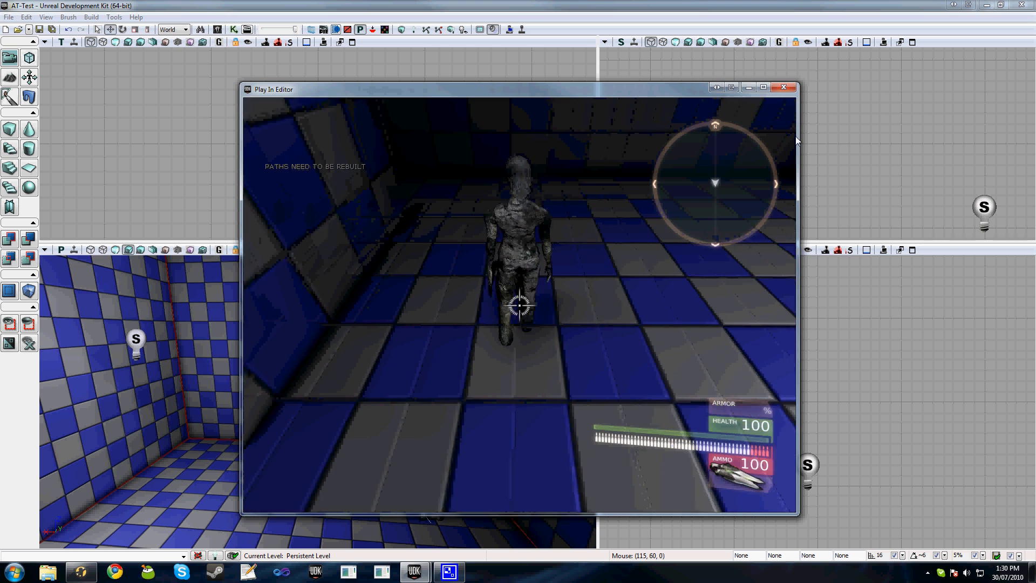
key("w")
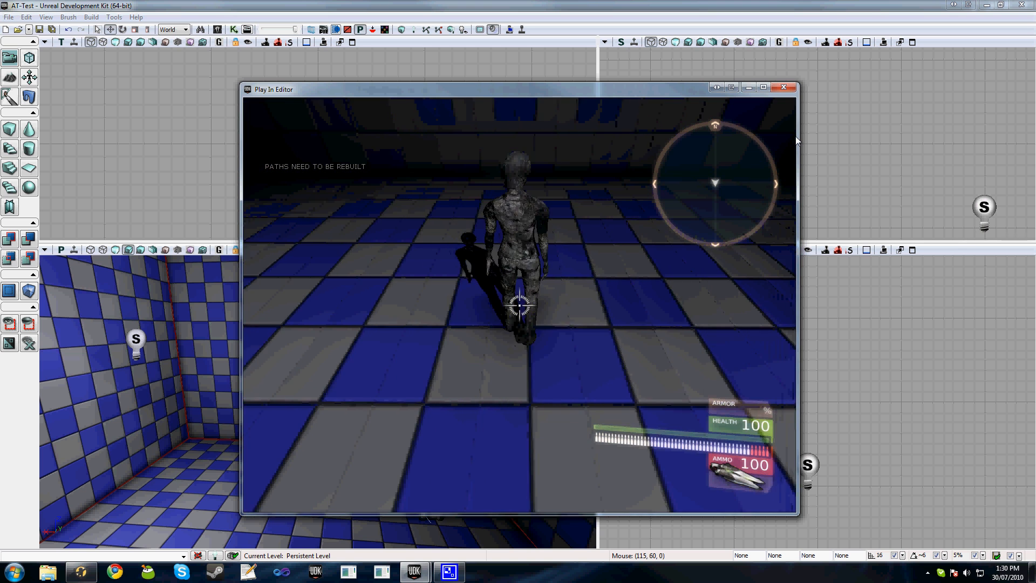
key("w")
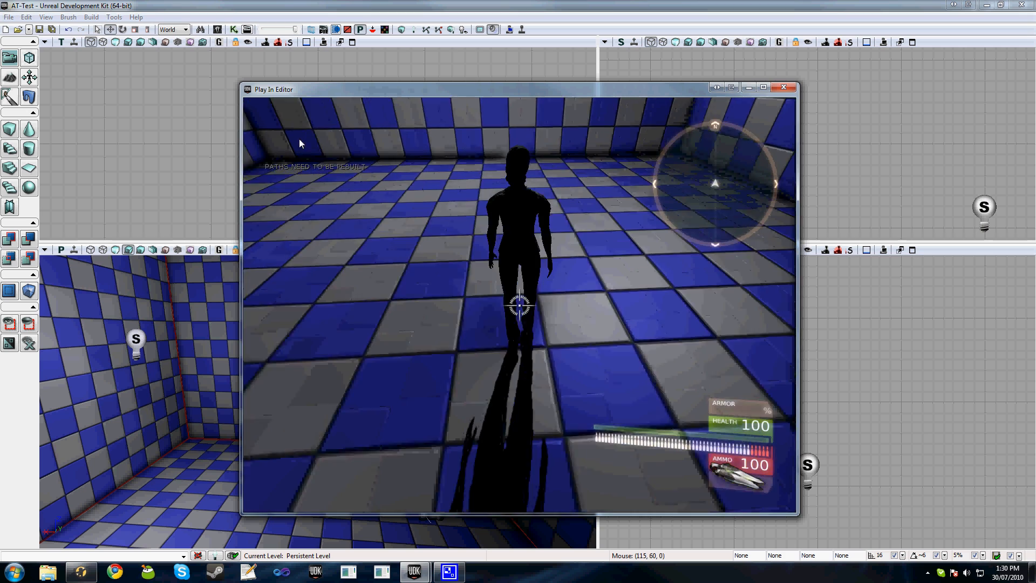
key("w")
key("w")
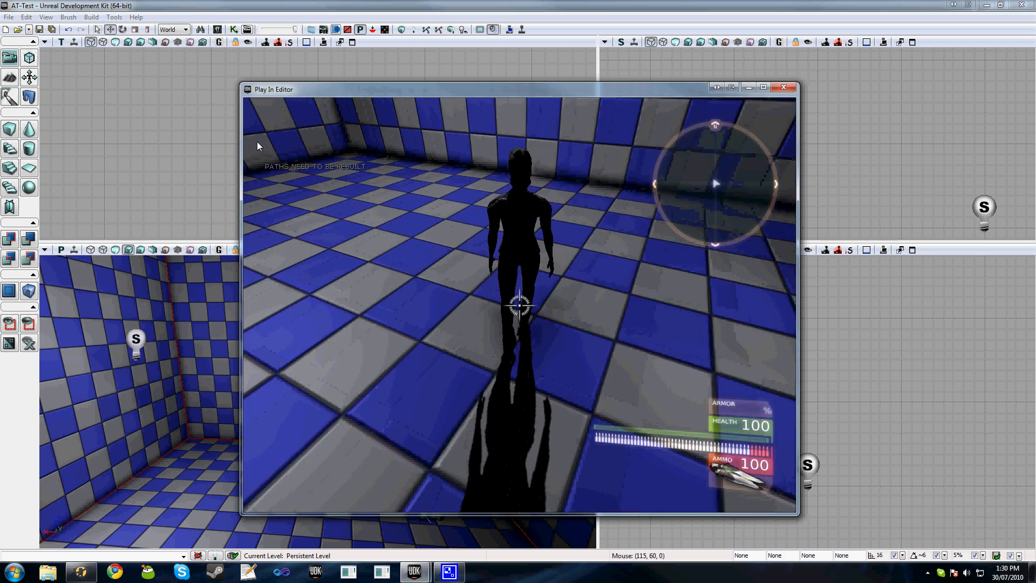
key("w")
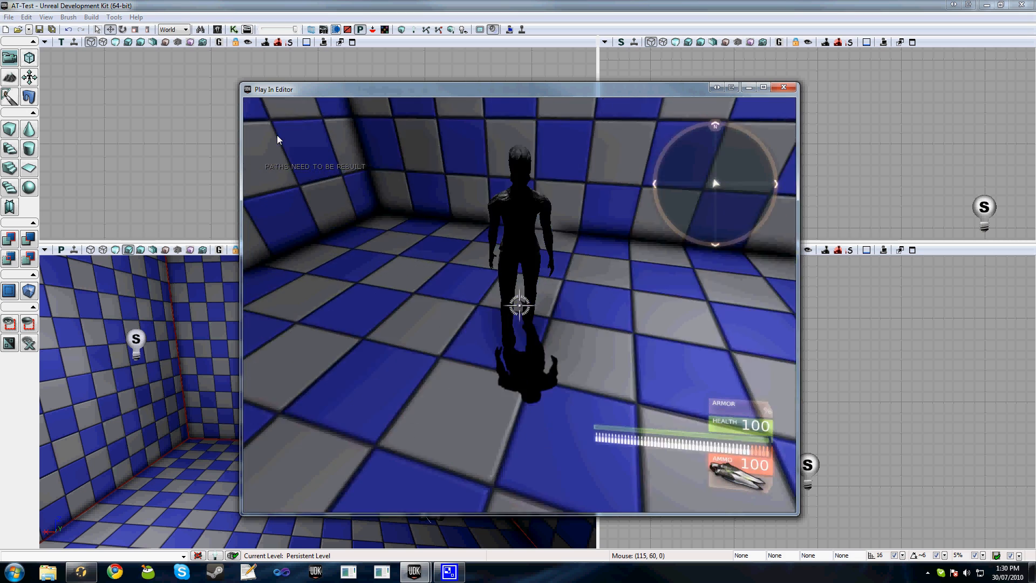
key("w")
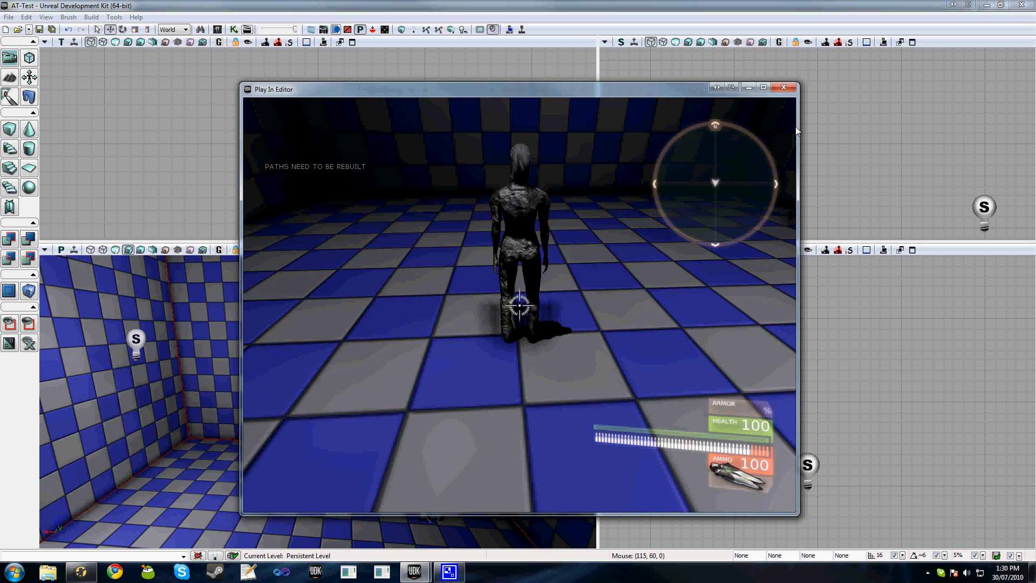
key("a")
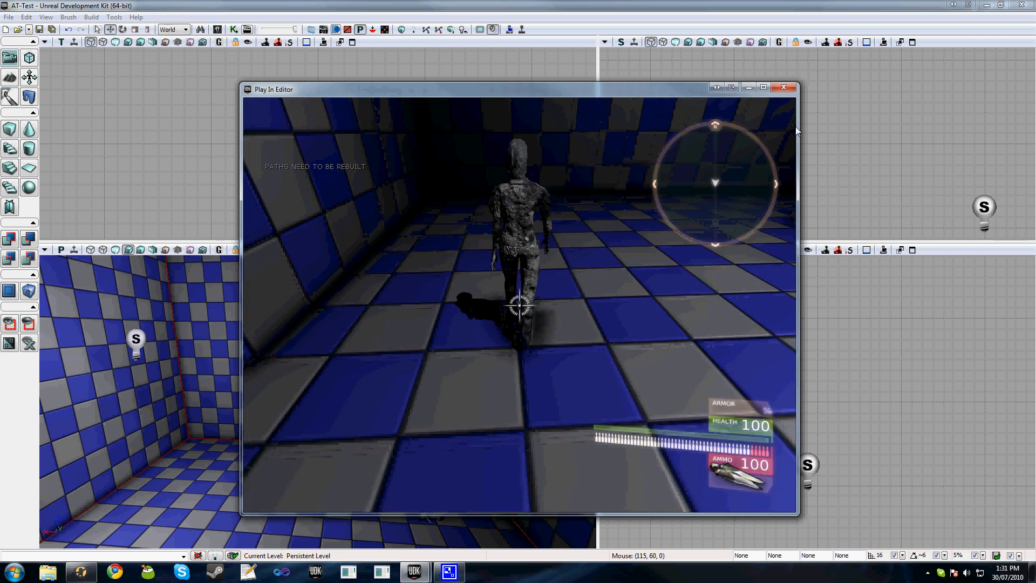
key("w")
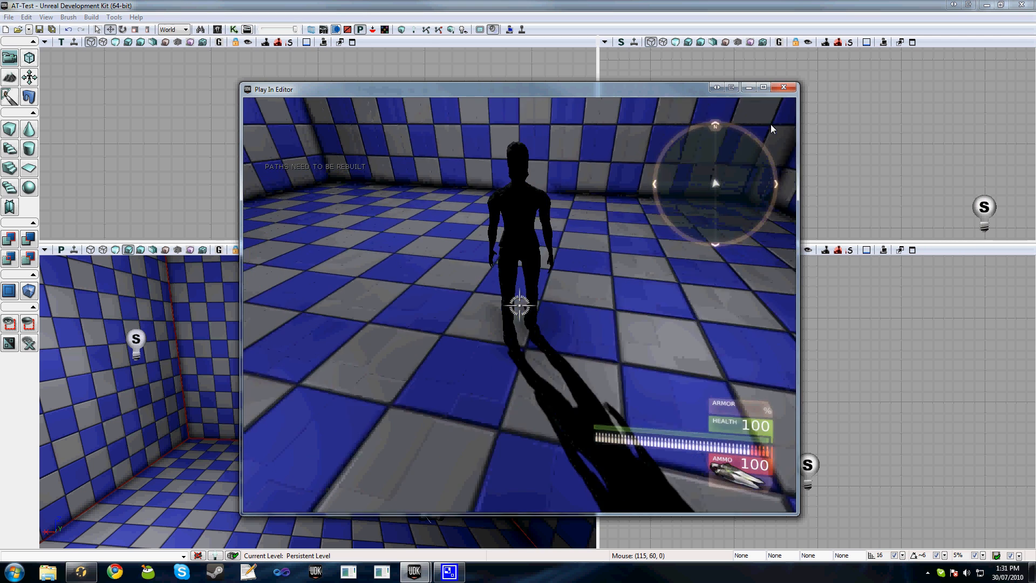
key("w")
key("a")
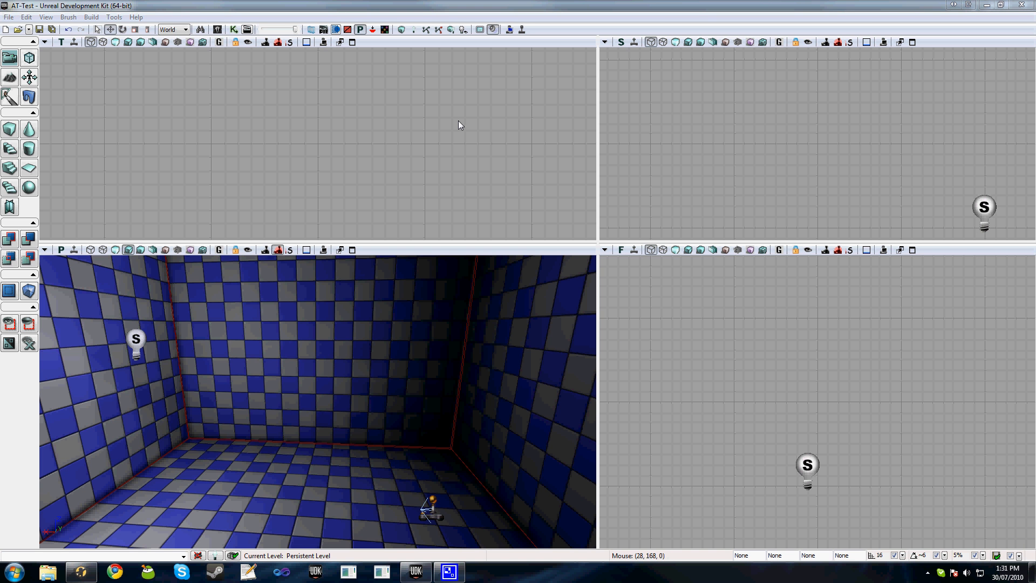
- Open the Content Browser and save the EternalCrisis_Characters package
double_click(418, 4)
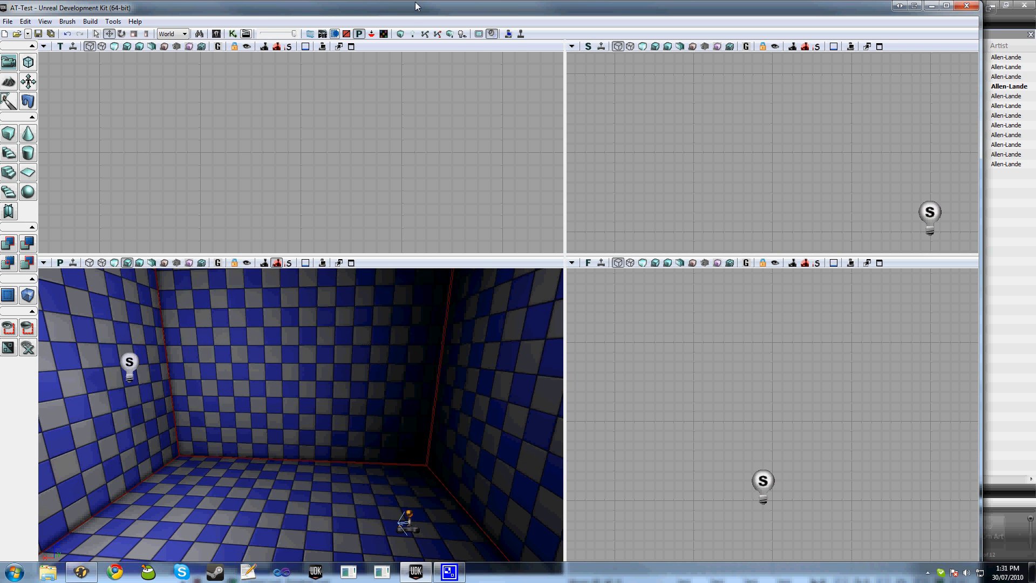
double_click(417, 6)
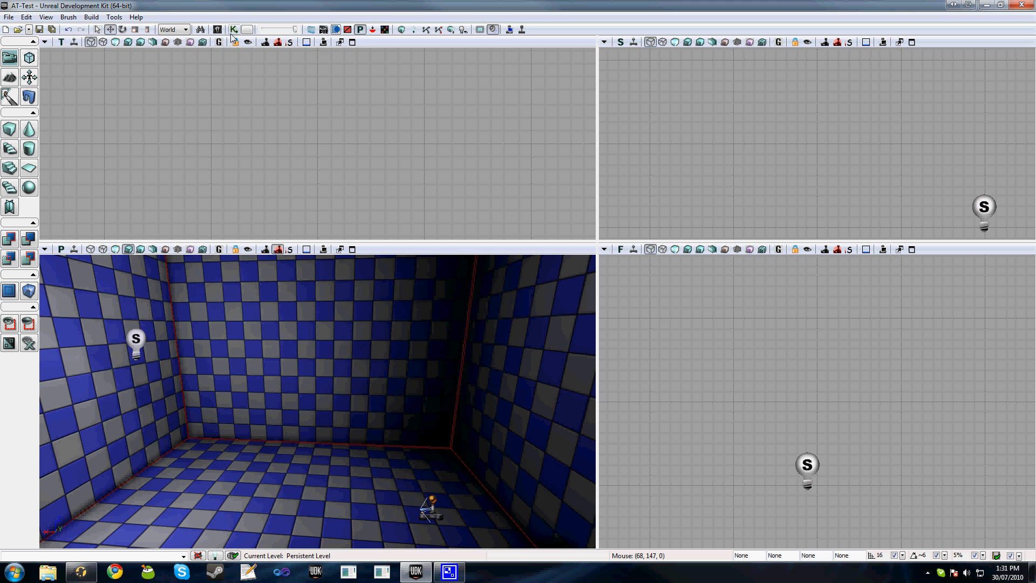
left_click(246, 30)
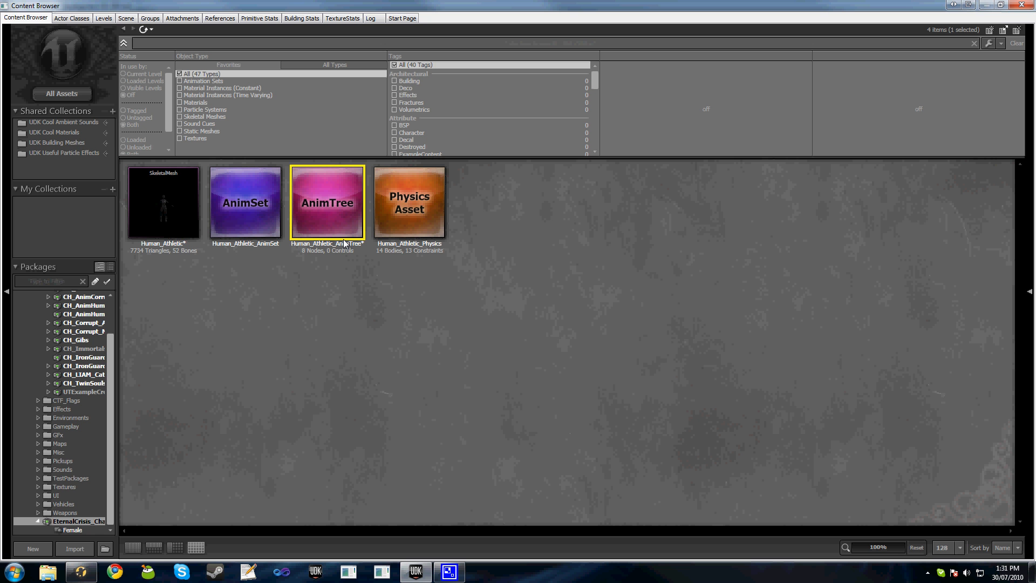
right_click(50, 522)
left_click(80, 406)
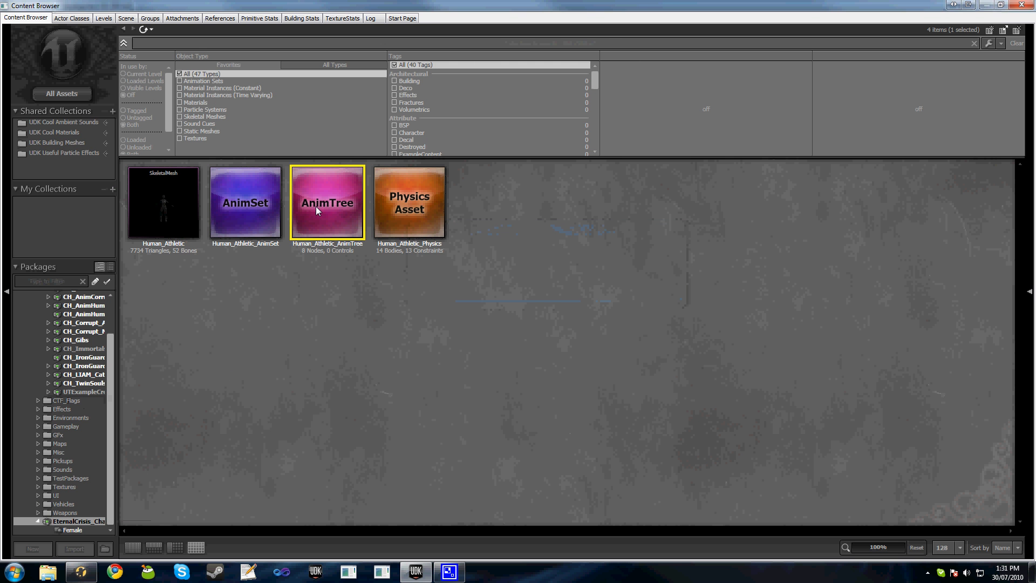
- Reopen Human_Athletic_AnimTree in the AnimTree Editor and delete the UTAnimBlendByIdle node
double_click(316, 206)
left_click_drag(487, 279, 439, 288)
left_click(484, 236)
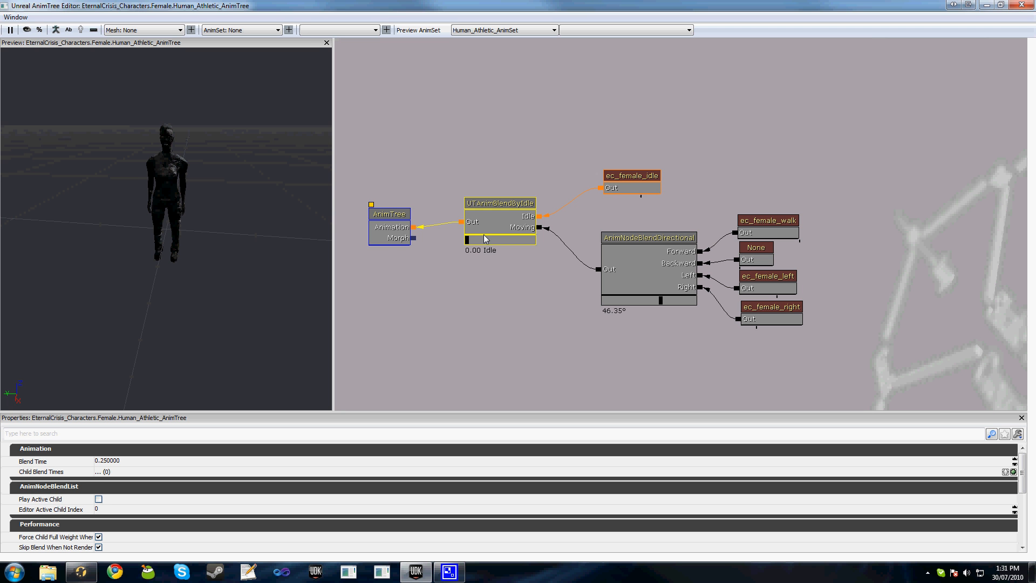
left_click(498, 310)
left_click(497, 218)
key("Delete")
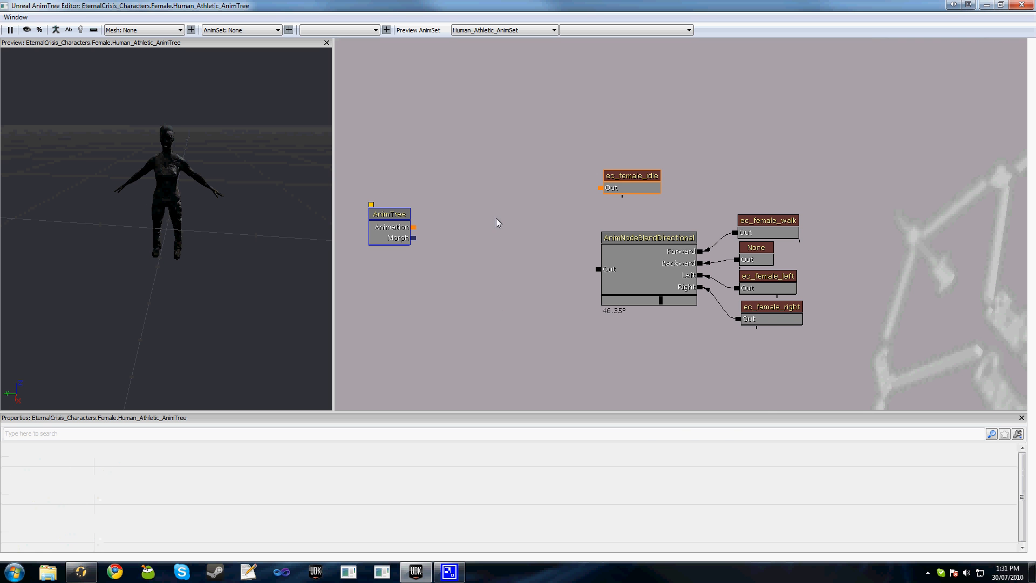
- Add an AnimNodeBlendBySpeed node beside the root AnimTree node and link its Out connector to the Animation input
right_click(496, 218)
mouse_move(540, 211)
mouse_move(668, 234)
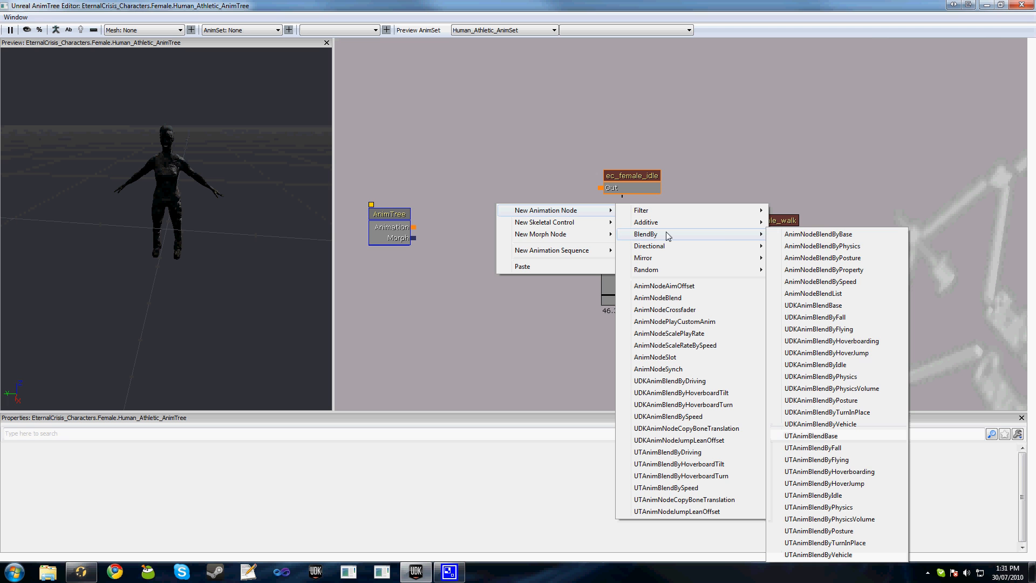
left_click(828, 282)
left_click_drag(542, 240, 499, 229)
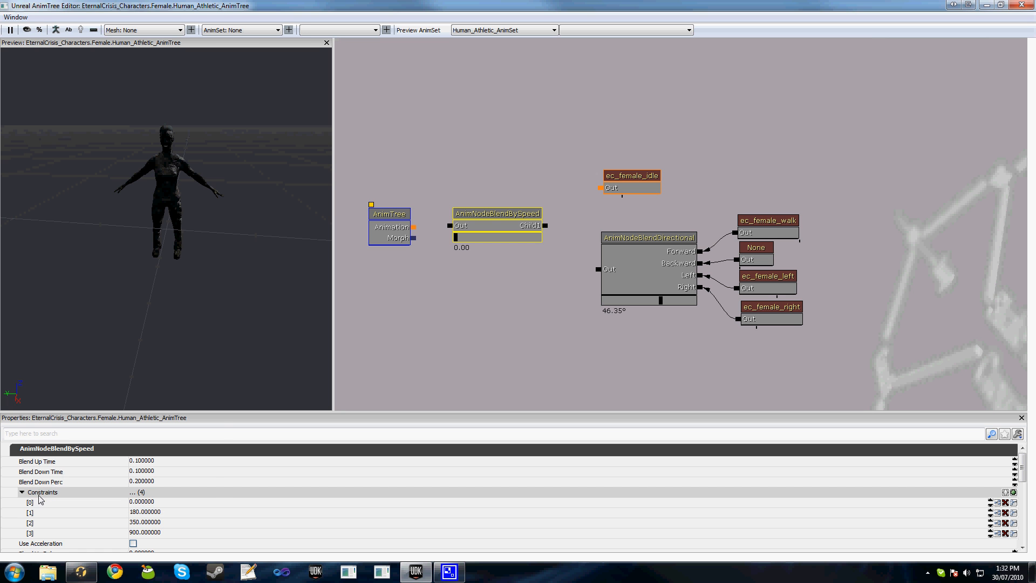
left_click(157, 503)
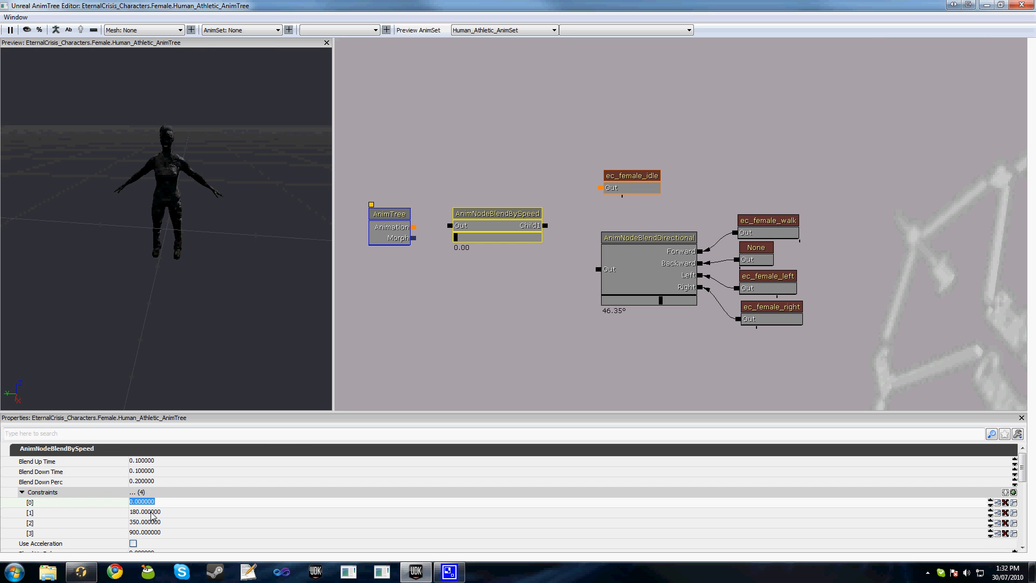
left_click_drag(478, 231, 486, 233)
left_click_drag(413, 227, 468, 232)
left_click(468, 230)
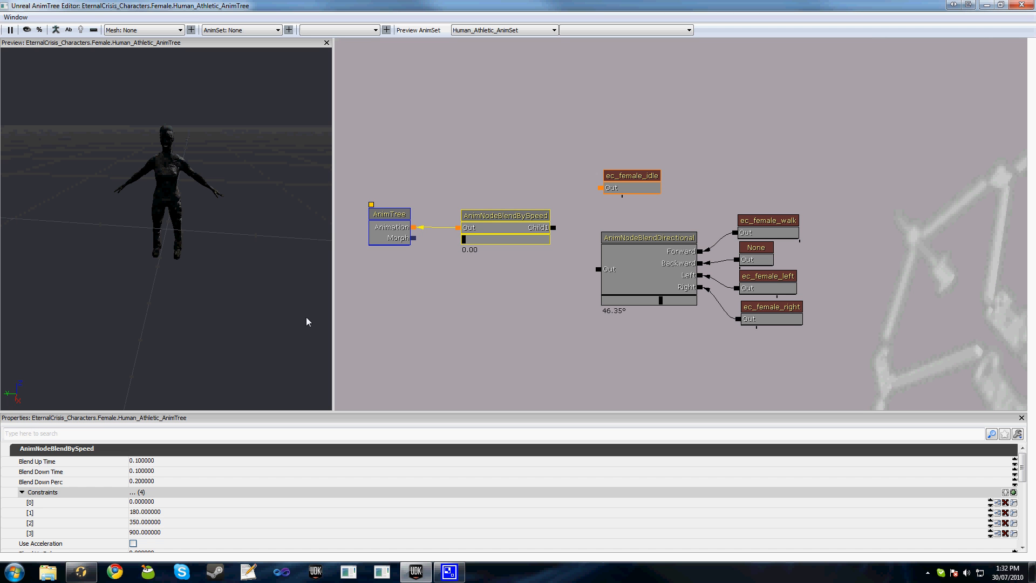
- Rename the first child input of the AnimNodeBlendBySpeed node to Idle
right_click(553, 227)
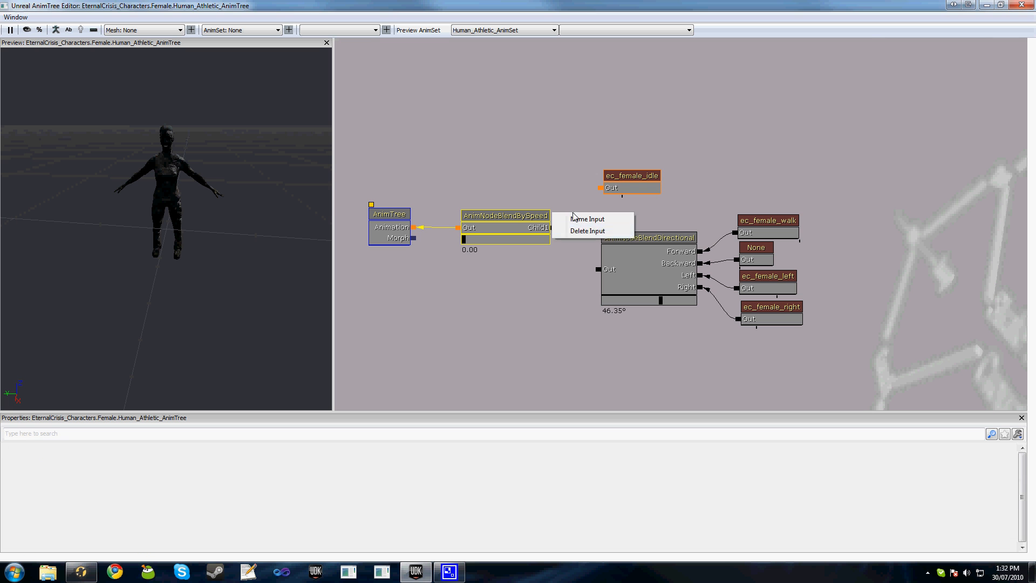
left_click(575, 221)
type("Idle")
key("Return")
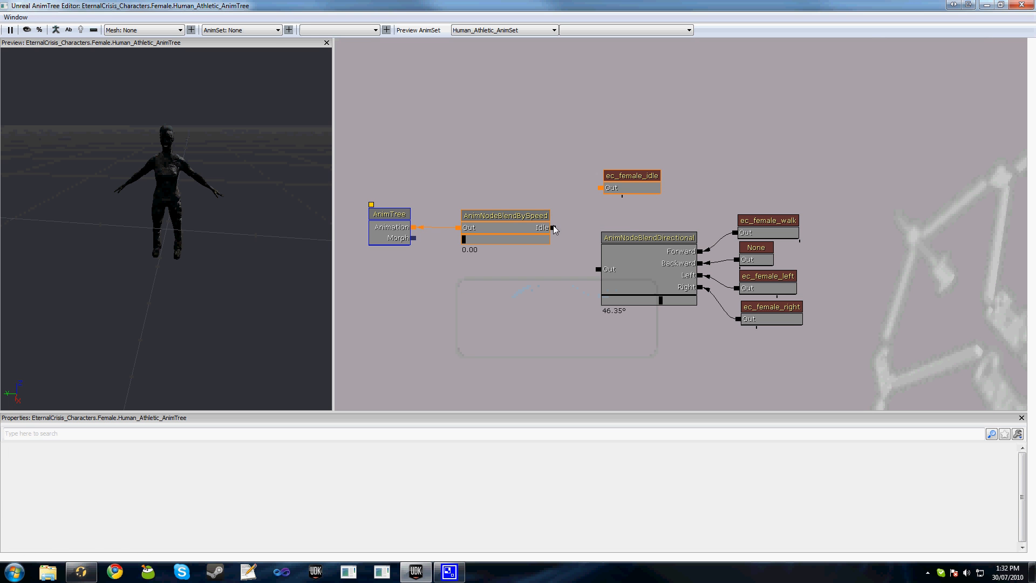
- Add a second input to the AnimNodeBlendBySpeed node and name it Walk
right_click(542, 213)
left_click(571, 216)
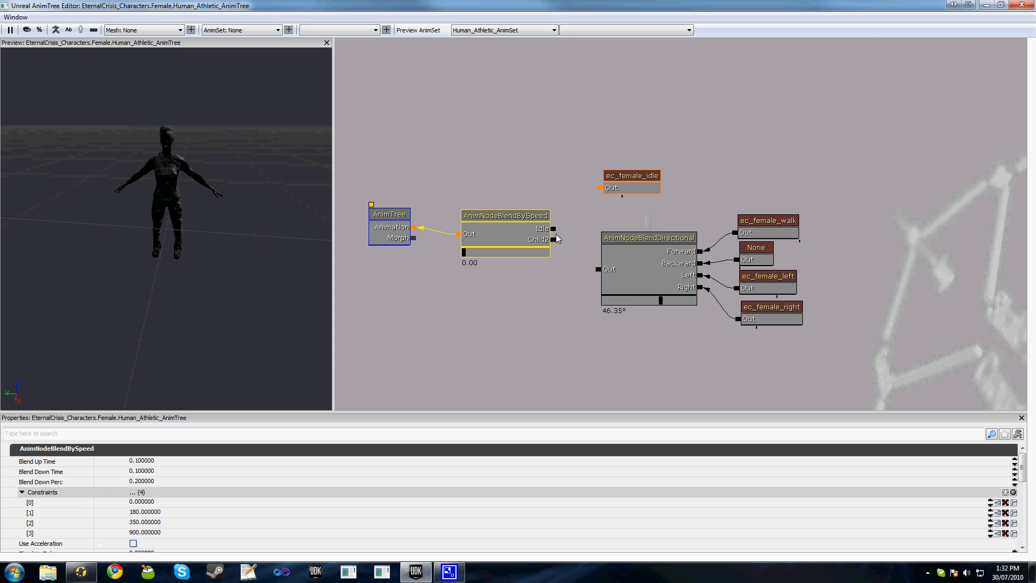
right_click(554, 240)
left_click(569, 234)
type("Walk")
key("Return")
- Add a third input named Run to the AnimNodeBlendBySpeed node and connect its Idle input to ec_female_idle
right_click(501, 236)
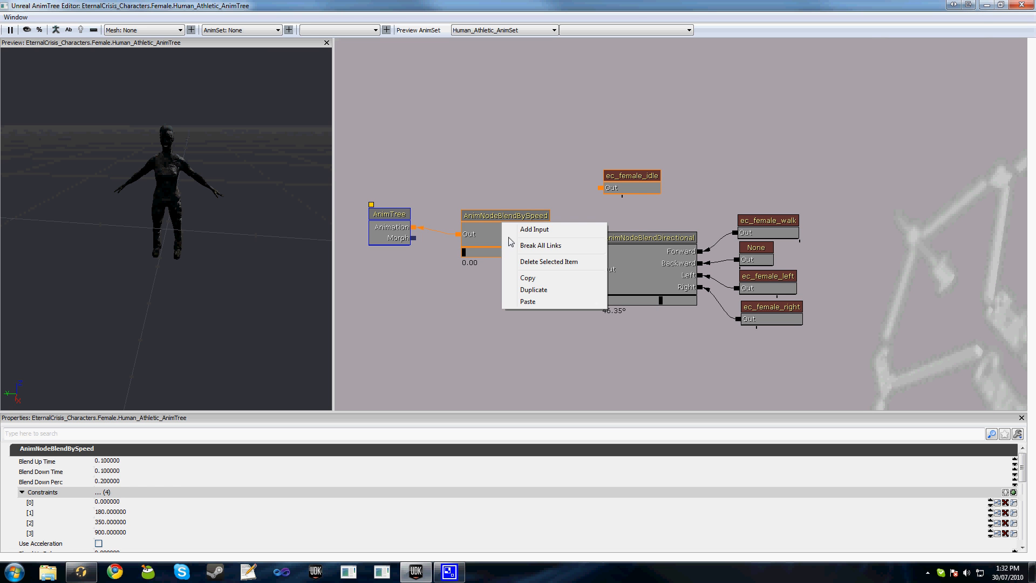
left_click(534, 230)
right_click(553, 252)
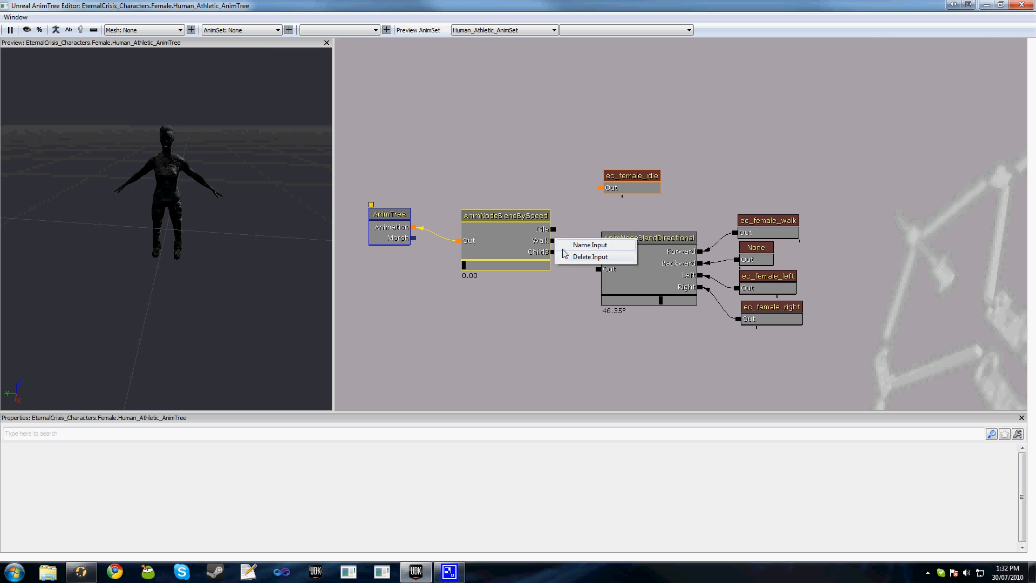
left_click(563, 244)
type("Run")
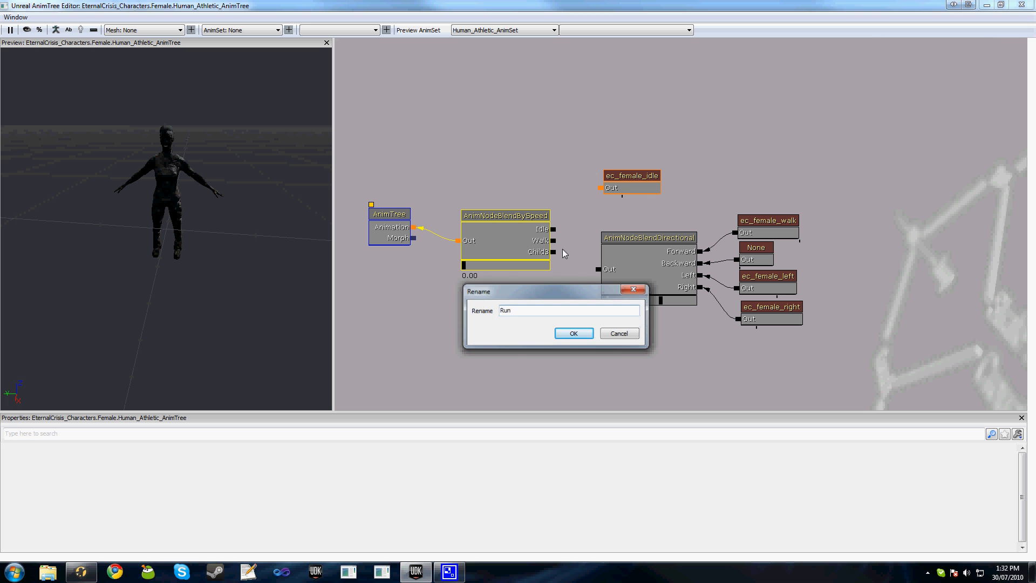
key("Return")
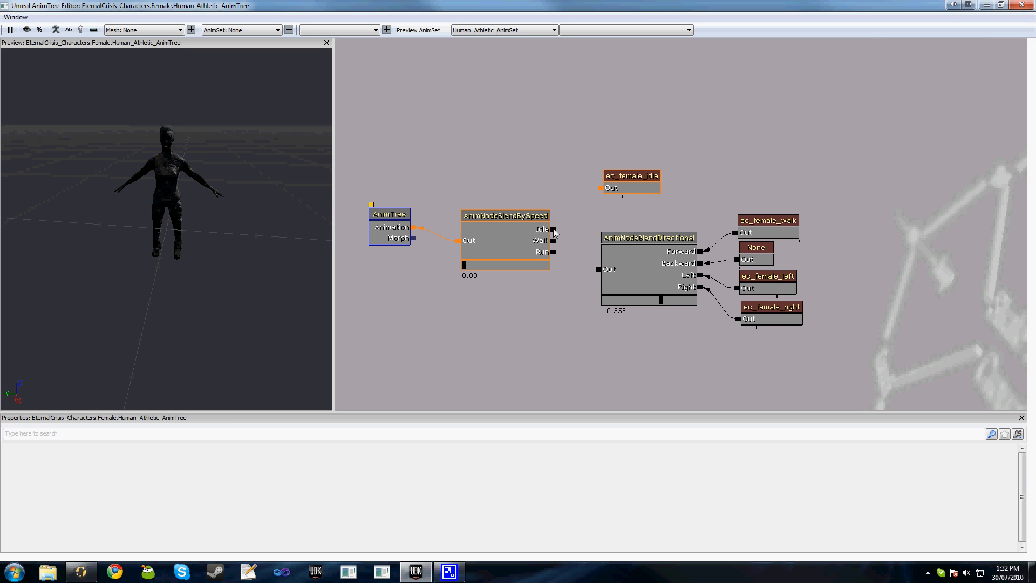
left_click_drag(592, 187, 600, 188)
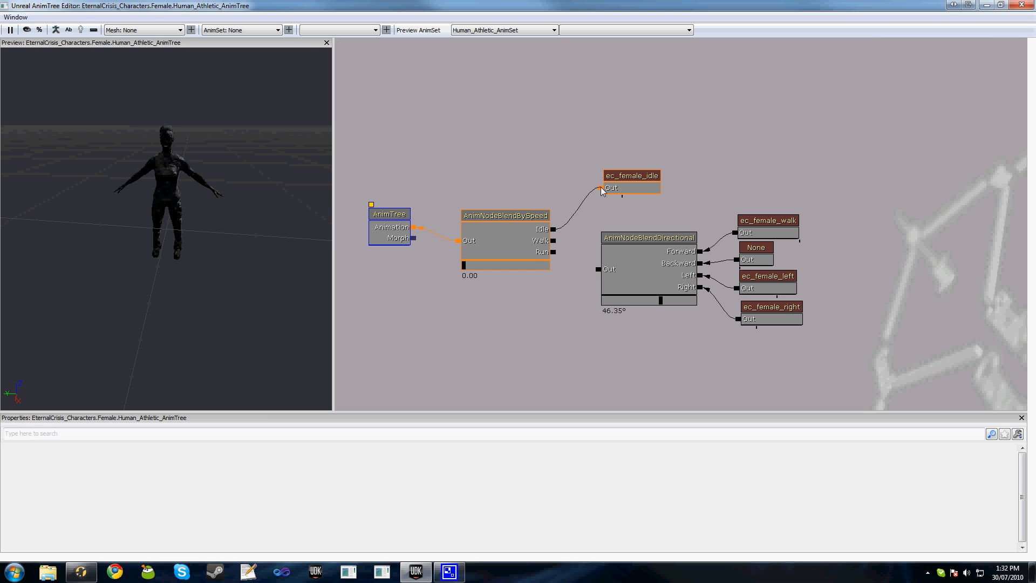
- Review the four Constraints entries of the AnimNodeBlendBySpeed node one after another
left_click(531, 235)
left_click(76, 503)
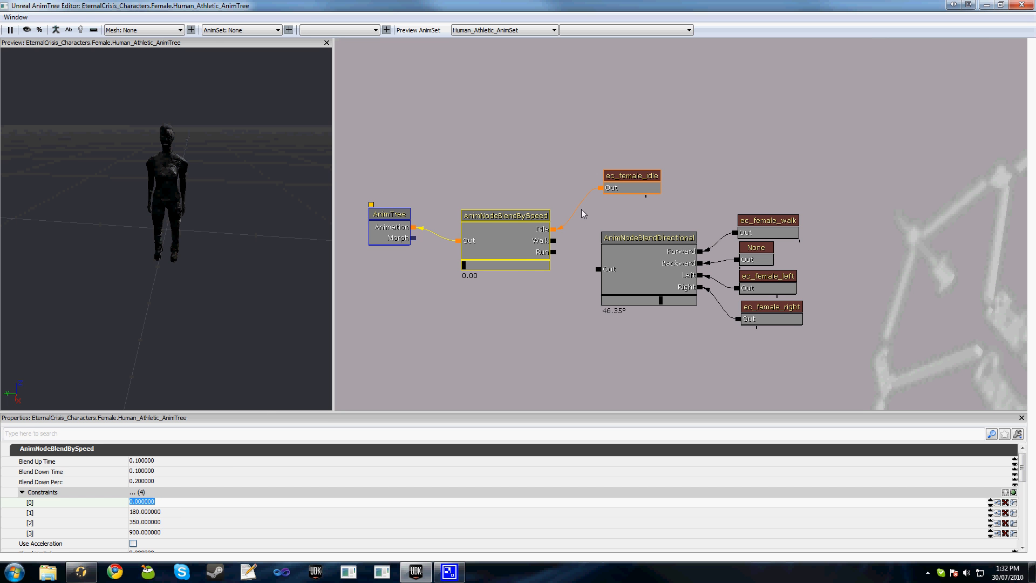
left_click(193, 504)
double_click(141, 500)
left_click(80, 515)
left_click(54, 503)
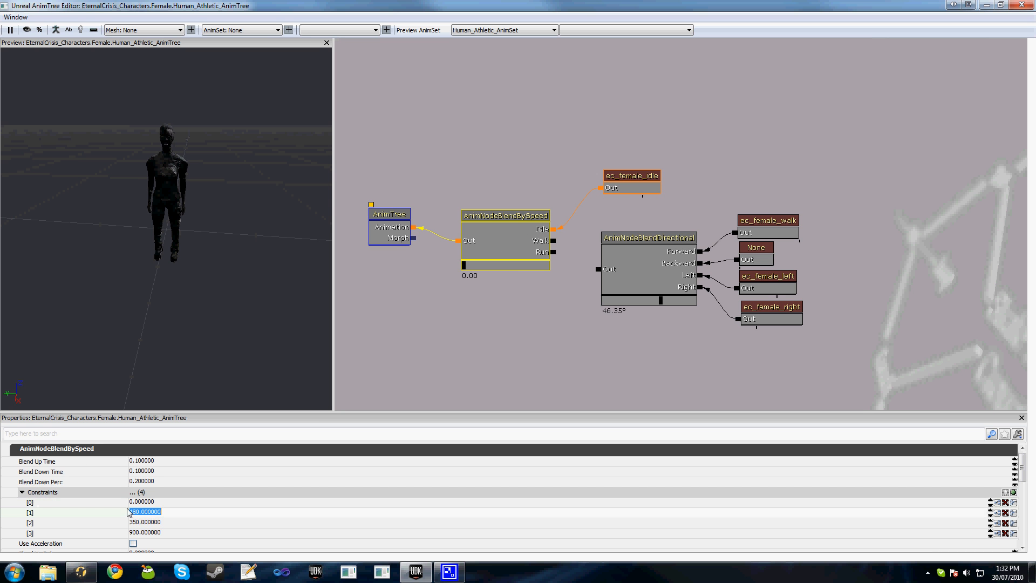
left_click(138, 512)
left_click(161, 522)
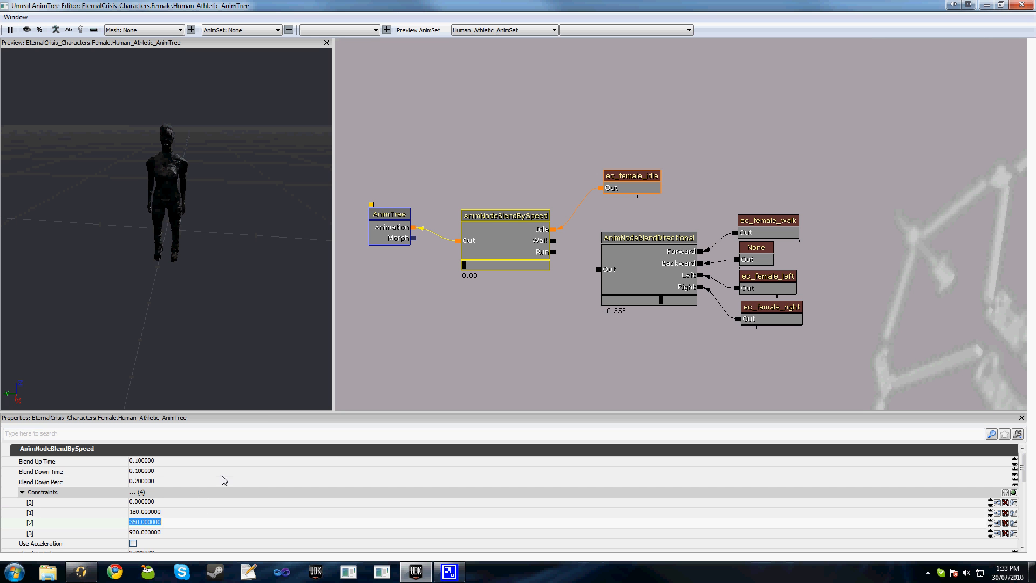
left_click(151, 533)
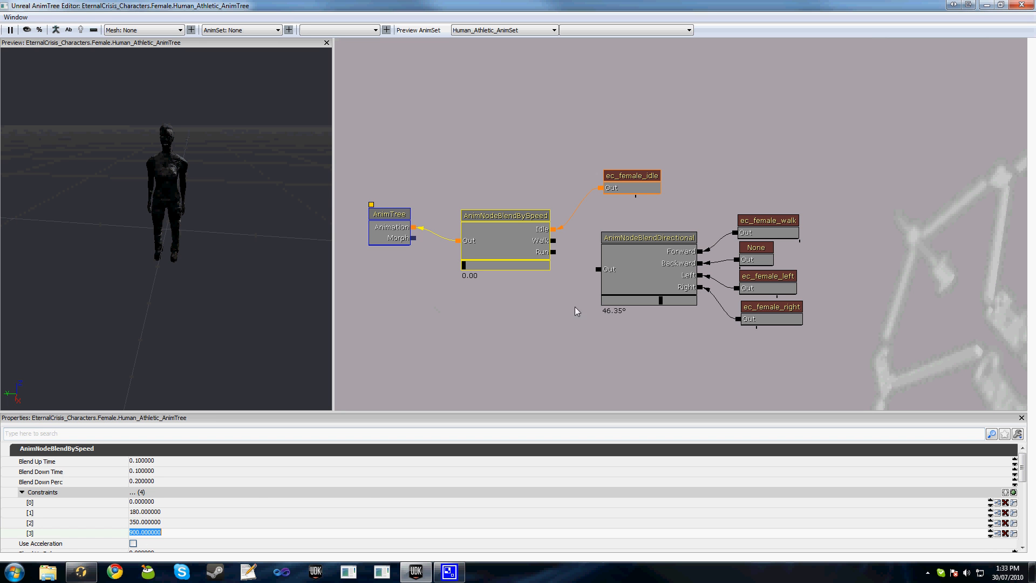
- Set Constraints [1] to 230 and [2] to 500 on the AnimNodeBlendBySpeed node, and shift the node slightly upward
left_click(521, 223)
left_click(165, 512)
key("BackSpace")
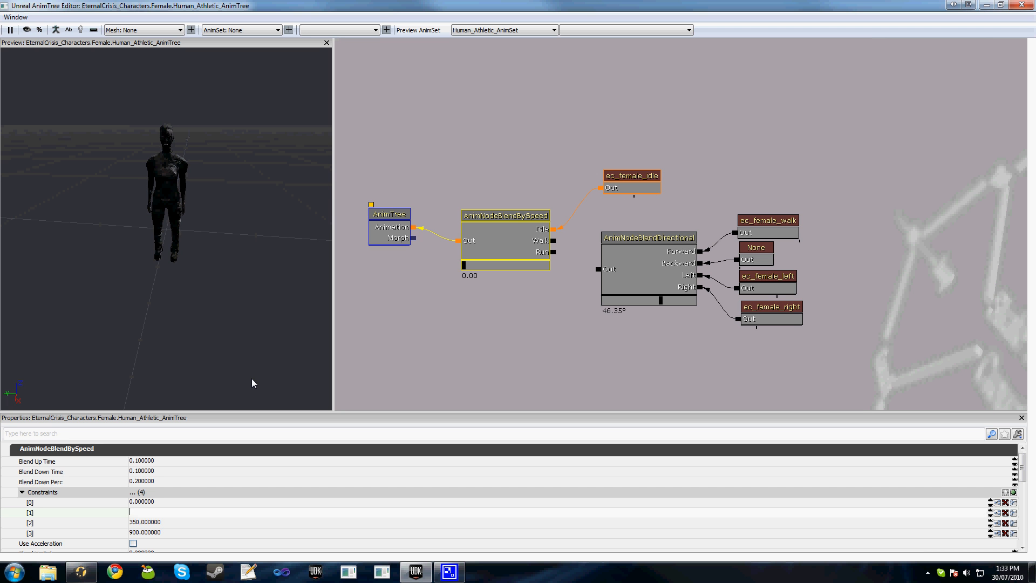
type("230")
key("Return")
left_click(152, 522)
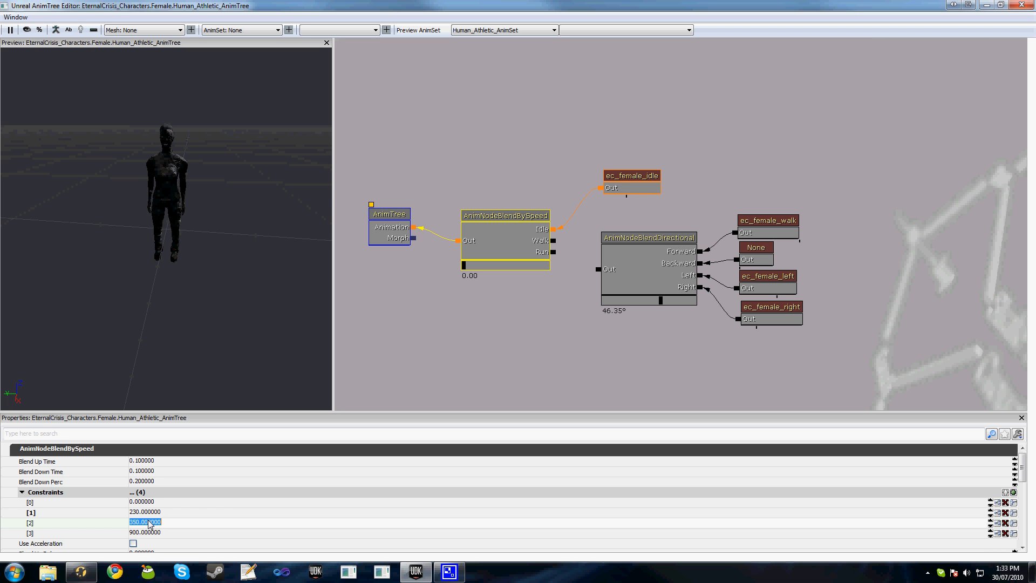
type("500")
key("Return")
left_click_drag(520, 249, 516, 224)
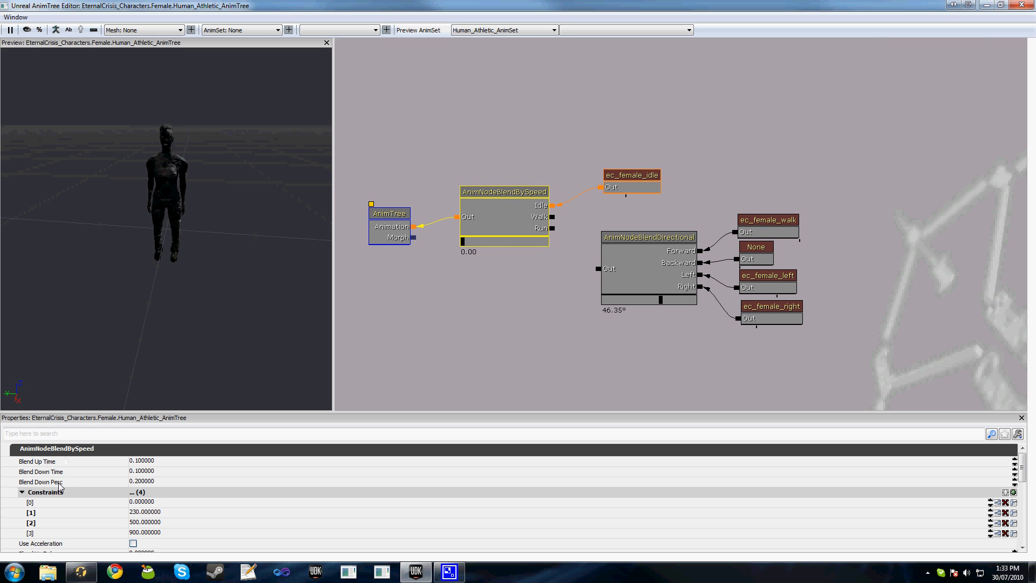
- Review the Blend Up Time and Blend Down Time properties of the AnimNodeBlendBySpeed node alongside ec_female_idle
left_click(60, 464)
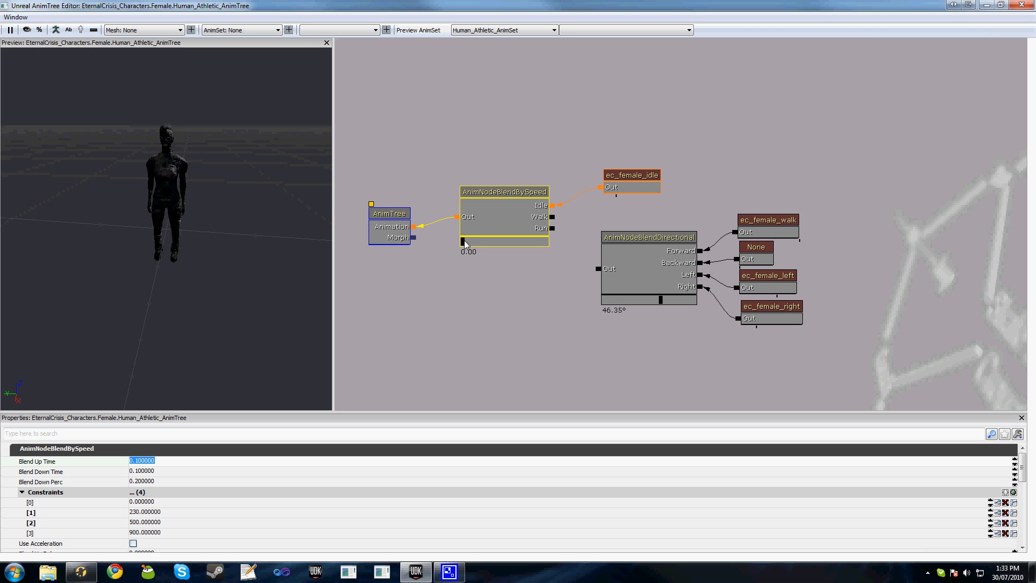
left_click(611, 188)
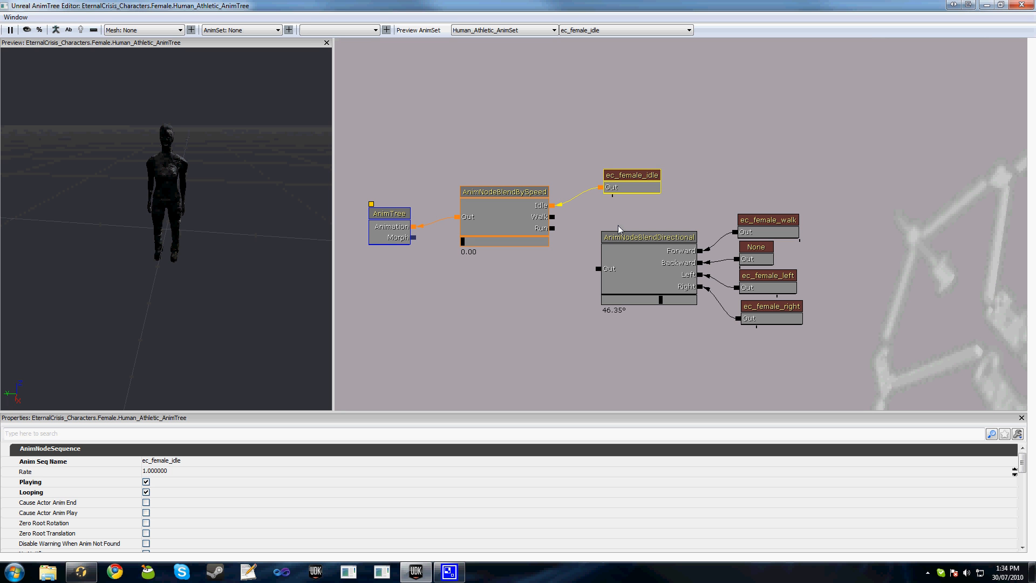
left_click(477, 235)
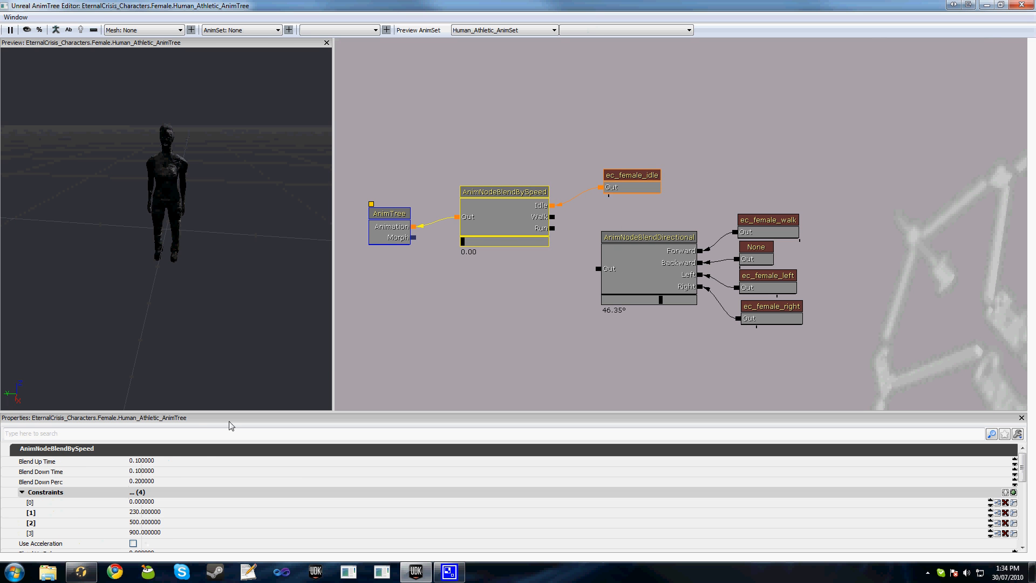
left_click(173, 463)
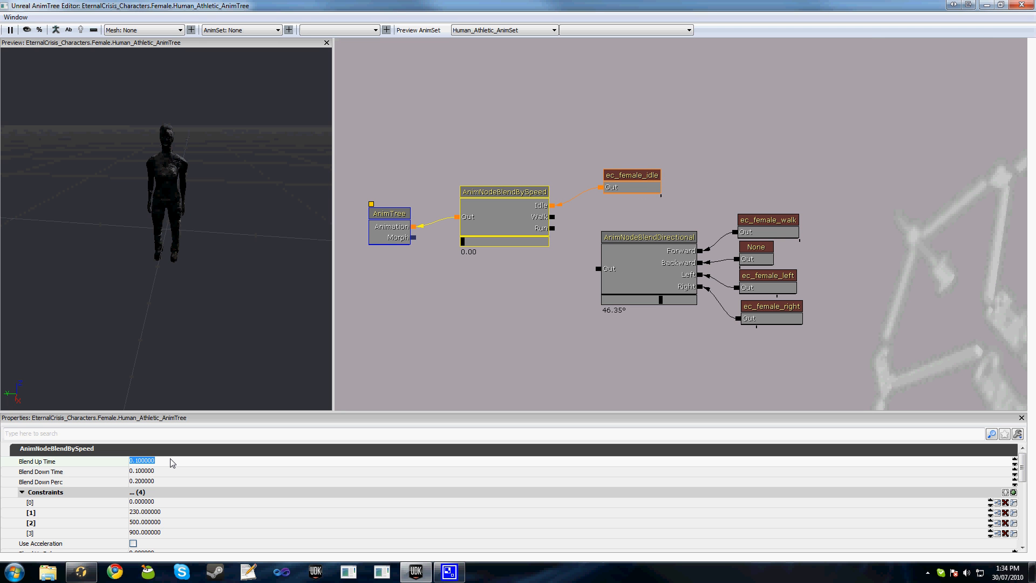
left_click(173, 462)
left_click_drag(172, 462, 141, 462)
left_click(161, 471)
left_click(167, 471)
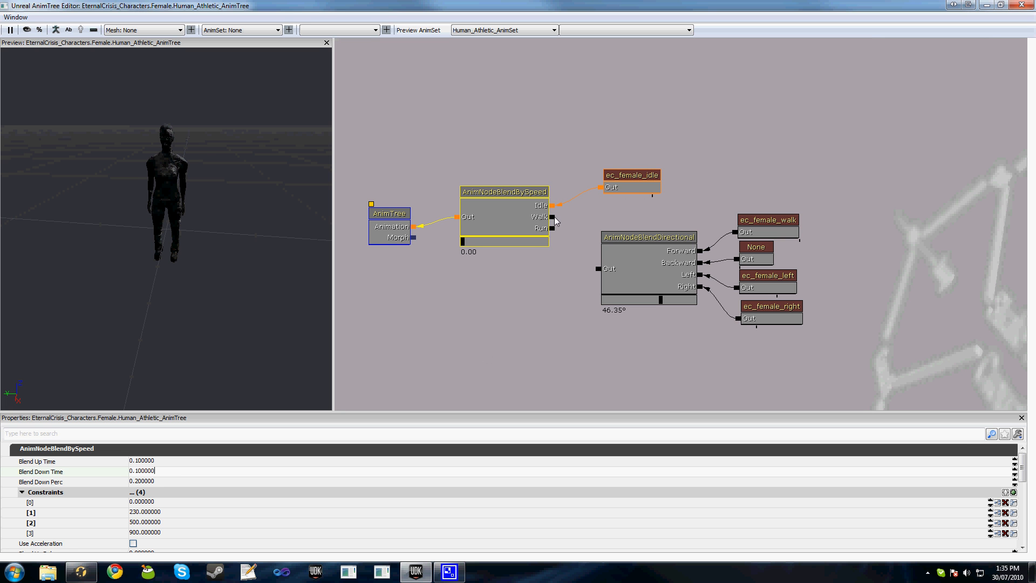
- Connect the Walk input to AnimNodeBlendDirectional and realign the directional group and the AnimNodeBlendBySpeed node
left_click_drag(553, 218, 596, 265)
left_click(650, 279)
left_click_drag(842, 347, 640, 236, "ctrl+alt")
left_click_drag(648, 274, 655, 253, "ctrl")
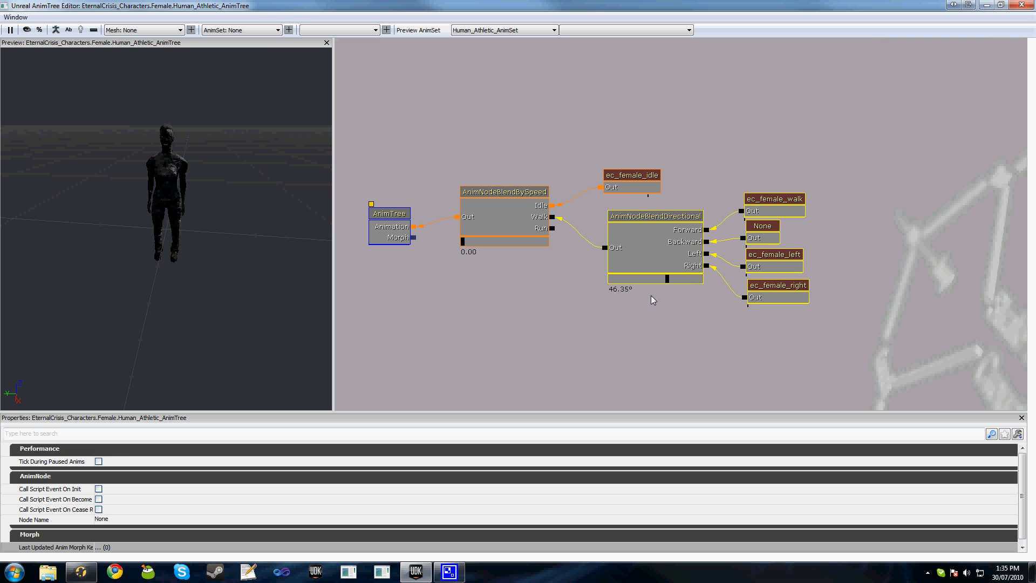
left_click(604, 274)
left_click(522, 240)
left_click_drag(522, 240, 518, 271, "ctrl")
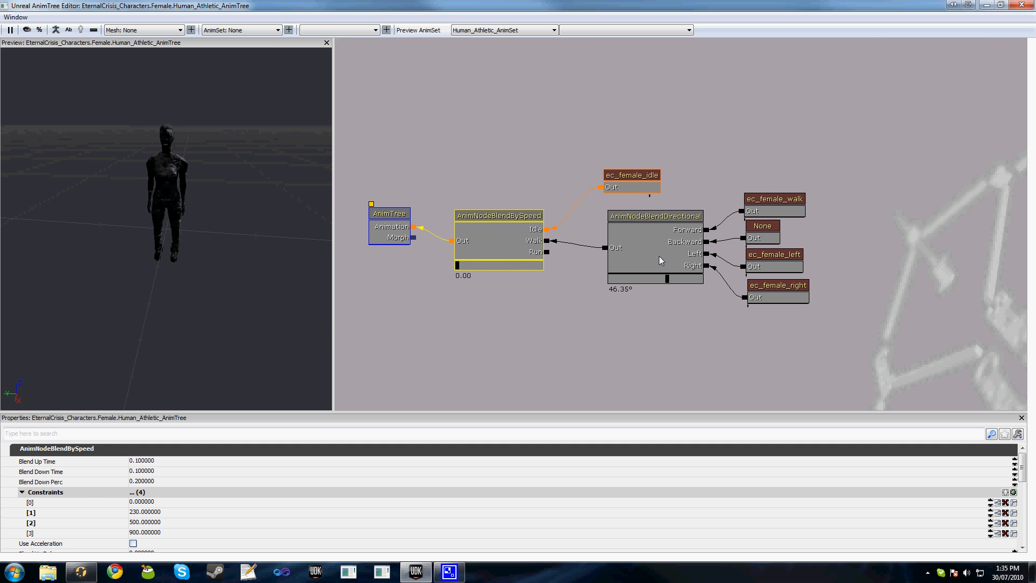
- Duplicate the AnimNodeBlendDirectional node and place the copy directly below the original
left_click(655, 266)
key("ctrl+w")
left_click_drag(674, 286, 646, 355, "ctrl")
- Break the Forward, Backward, Left and Right links of the duplicated directional node and connect the Run input to it
left_click(694, 326, "alt")
left_click(691, 338, "alt")
left_click(692, 339, "alt")
left_click(694, 350, "alt")
left_click(693, 362, "alt")
left_click_drag(547, 251, 655, 346)
left_click(621, 339)
- Add an AnimNodeSequence linked to the Forward input of the lower directional node, with Playing and Looping enabled
left_click_drag(752, 328, 715, 197)
right_click(715, 208)
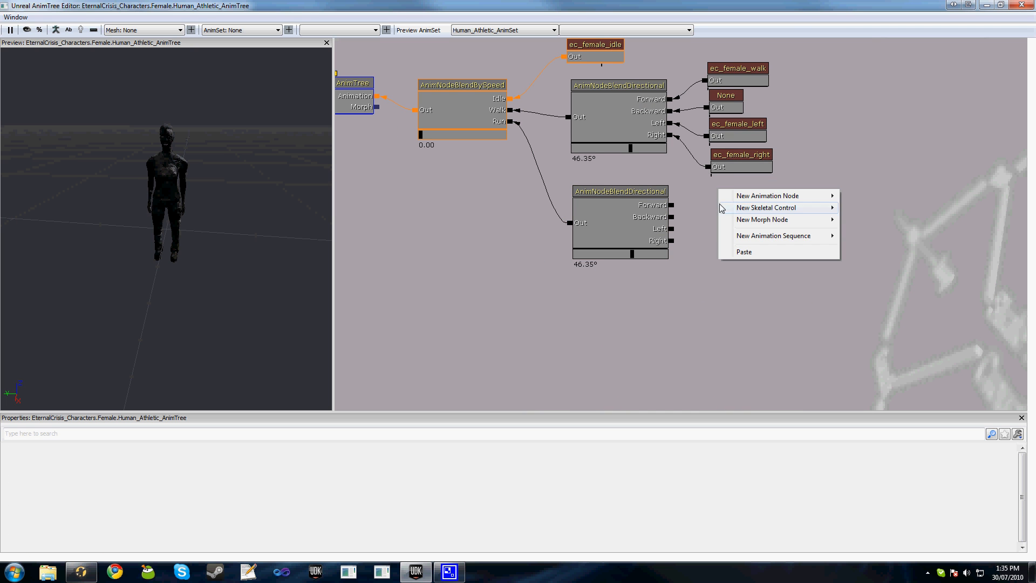
mouse_move(815, 236)
left_click(885, 235)
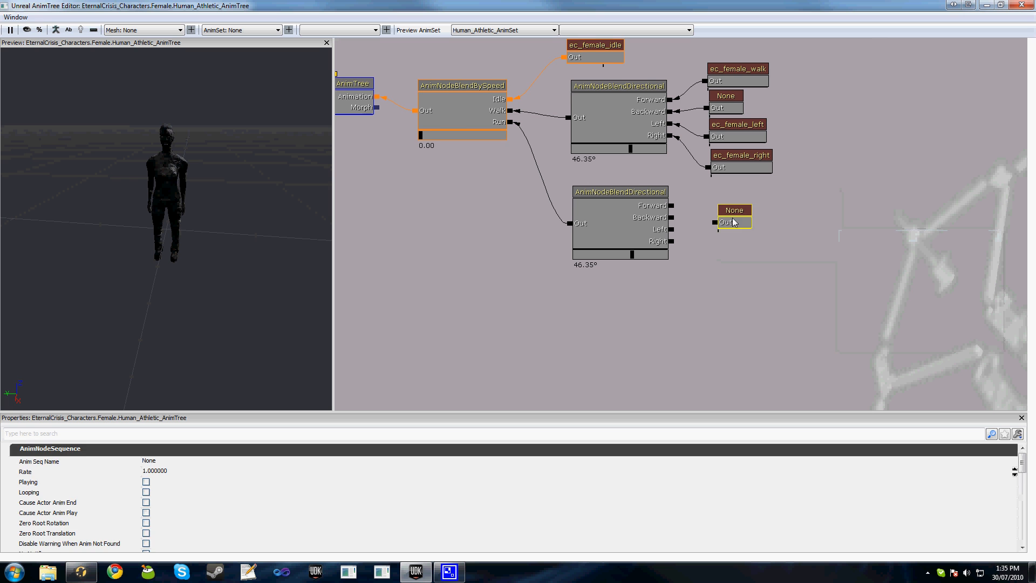
left_click_drag(672, 206, 703, 205)
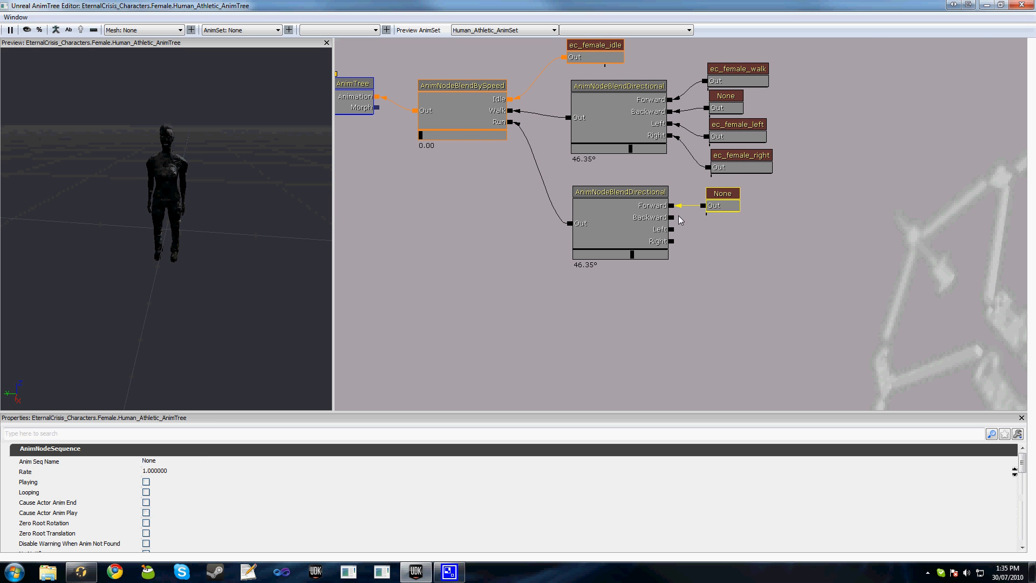
left_click(146, 482)
left_click(146, 492)
- Check the Anim Groups of the root AnimTree node and reselect the new unnamed sequence node
left_click(350, 84)
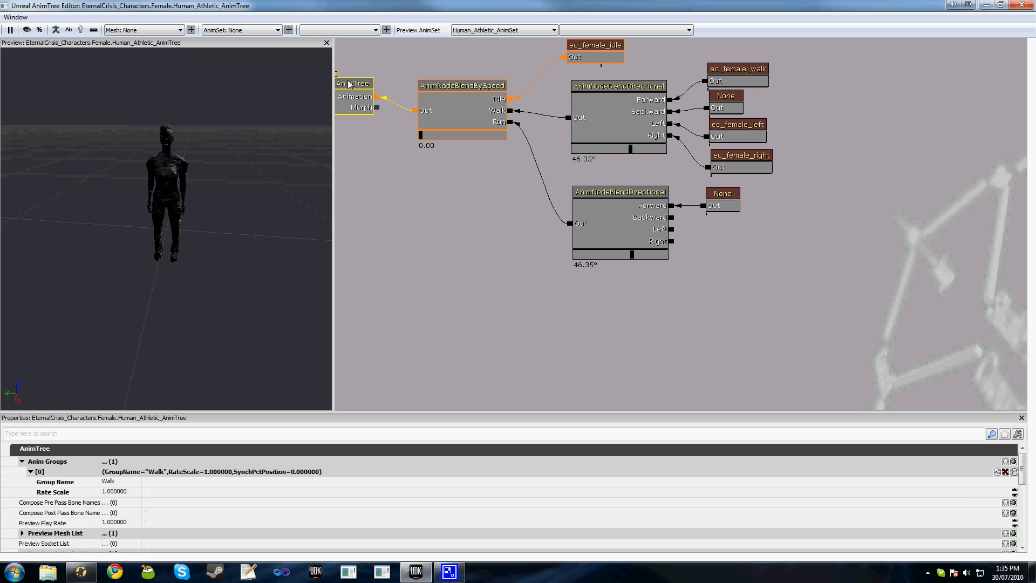
double_click(92, 472)
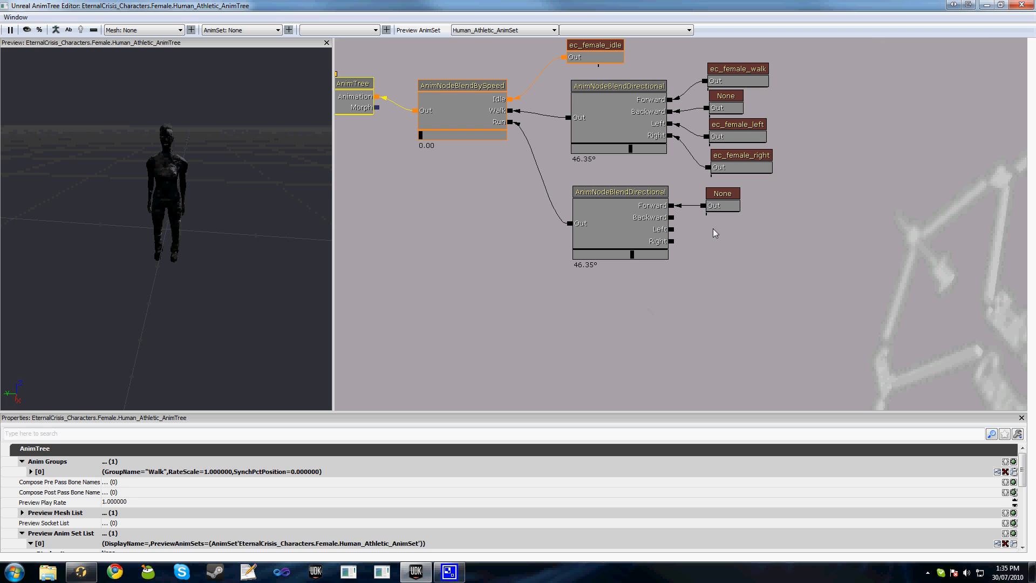
left_click(724, 201)
left_click_drag(767, 220, 756, 264)
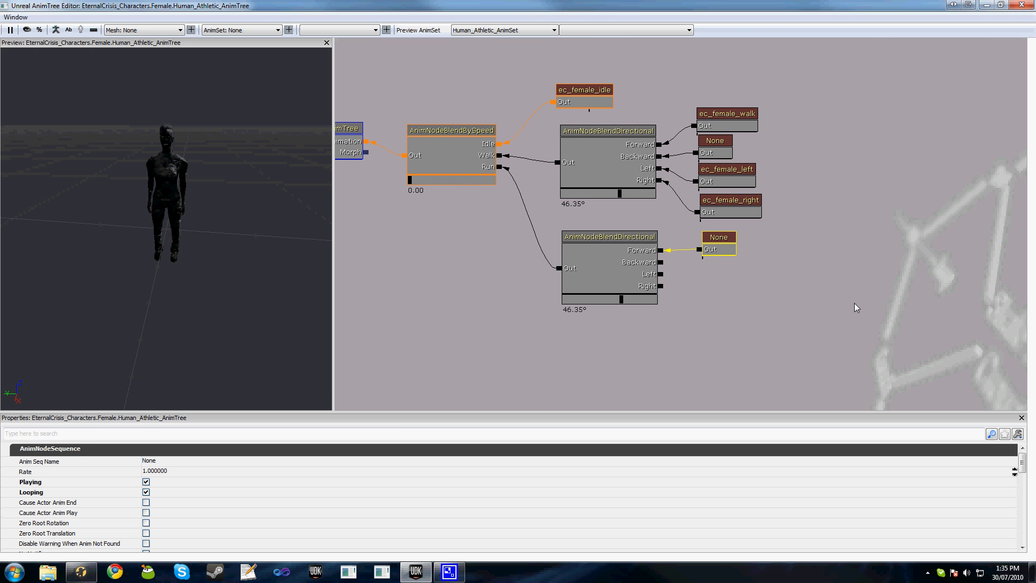
- Check the run sequence's name in the AnimSet Editor and set the new sequence node's Anim Seq Name to ec_female_run
left_click_drag(524, 4, 399, 21)
left_click_drag(77, 3, 685, 1)
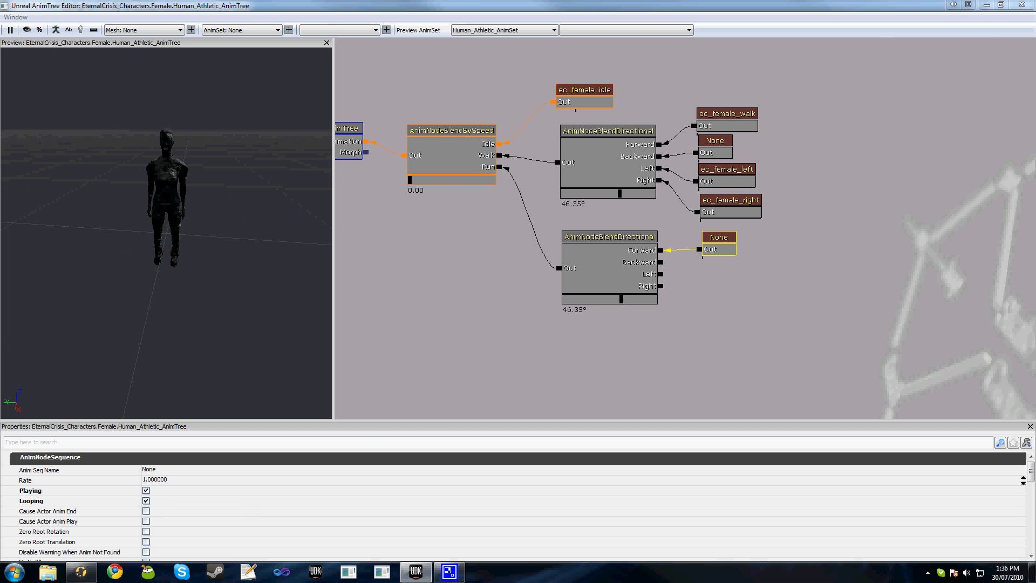
left_click_drag(1035, 4, 481, 1)
left_click(35, 56)
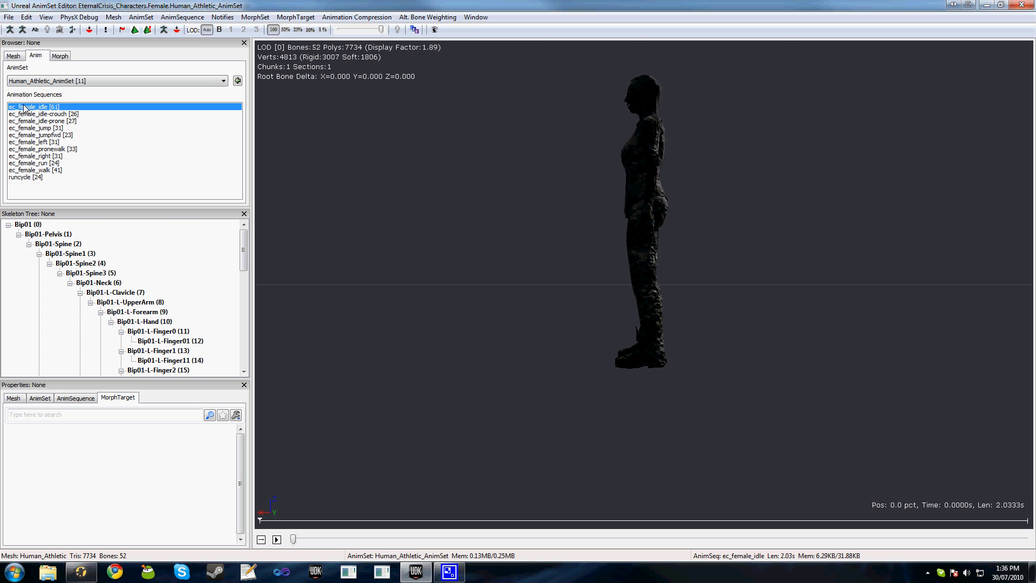
left_click_drag(761, 5, 1035, 8)
left_click(191, 470)
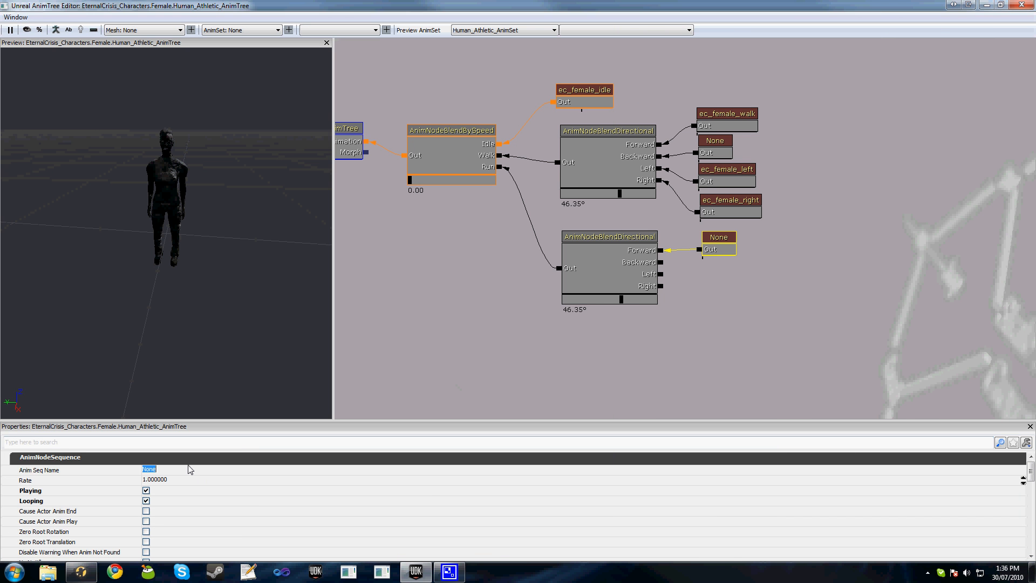
type("ec_female_run")
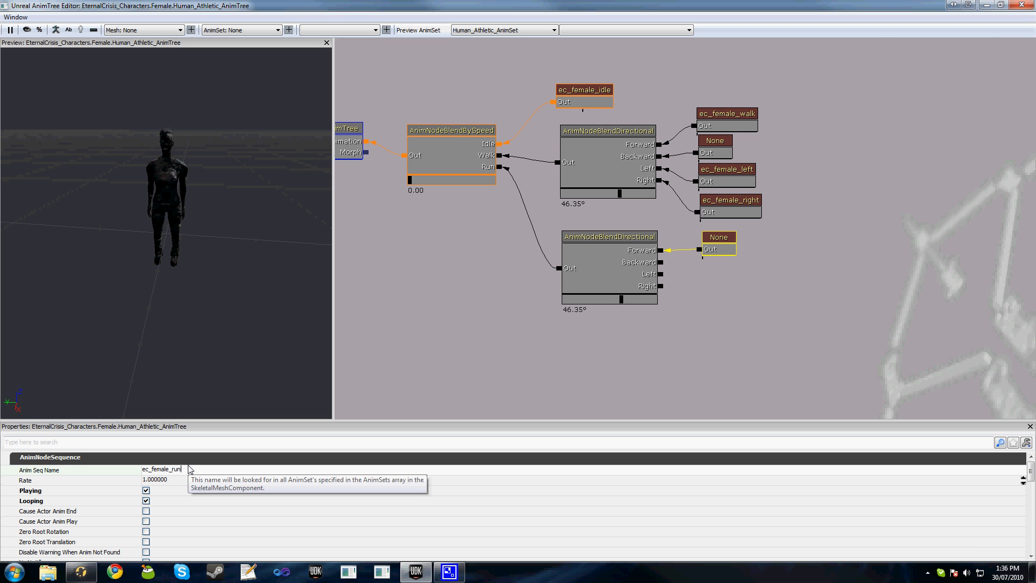
key("Return")
left_click_drag(432, 284, 508, 250)
- Play the level in the editor, walk the character forward, and use the setspeed console command to test forward movement at another speed
left_click(1022, 5)
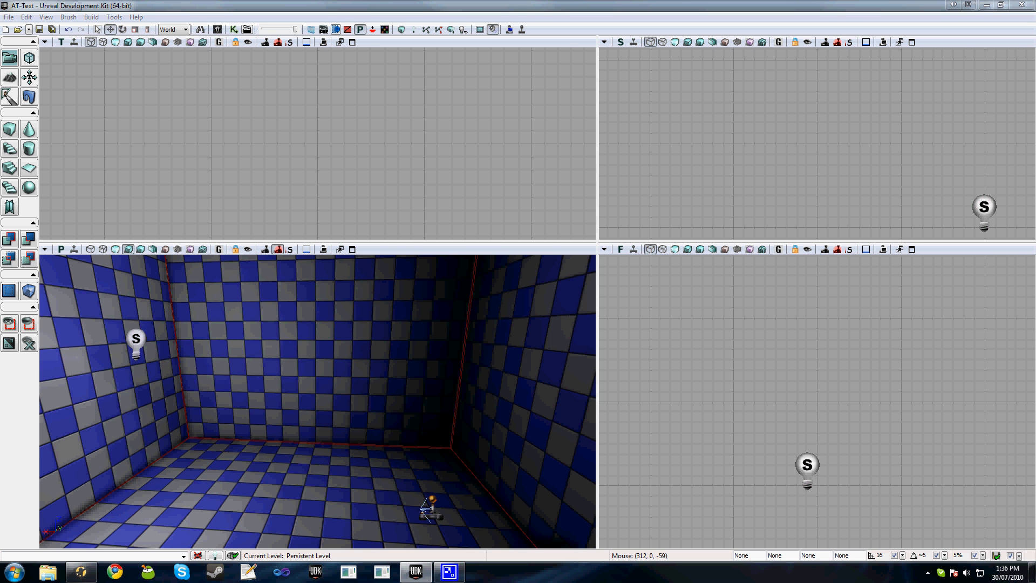
left_click(527, 29)
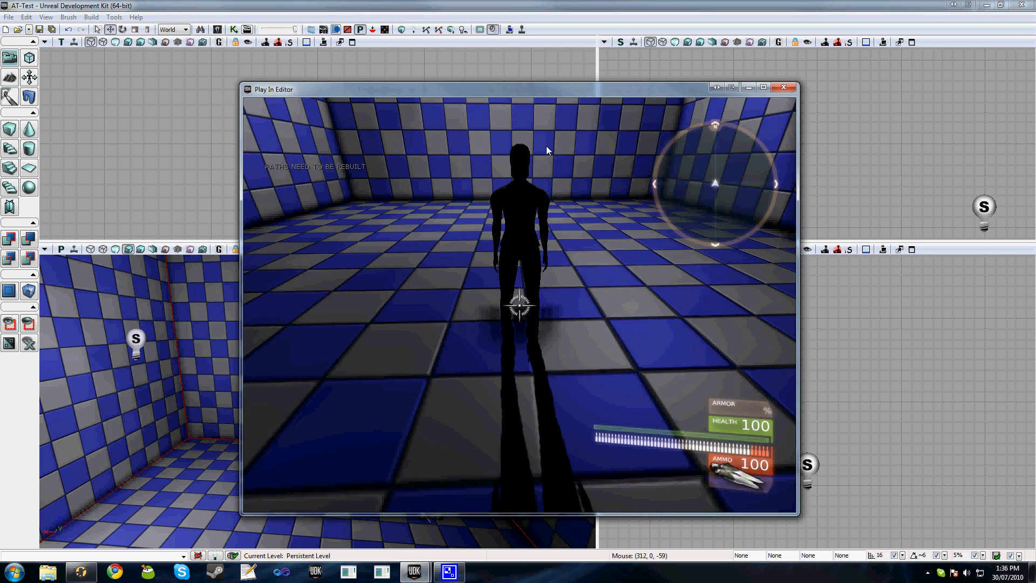
key("w")
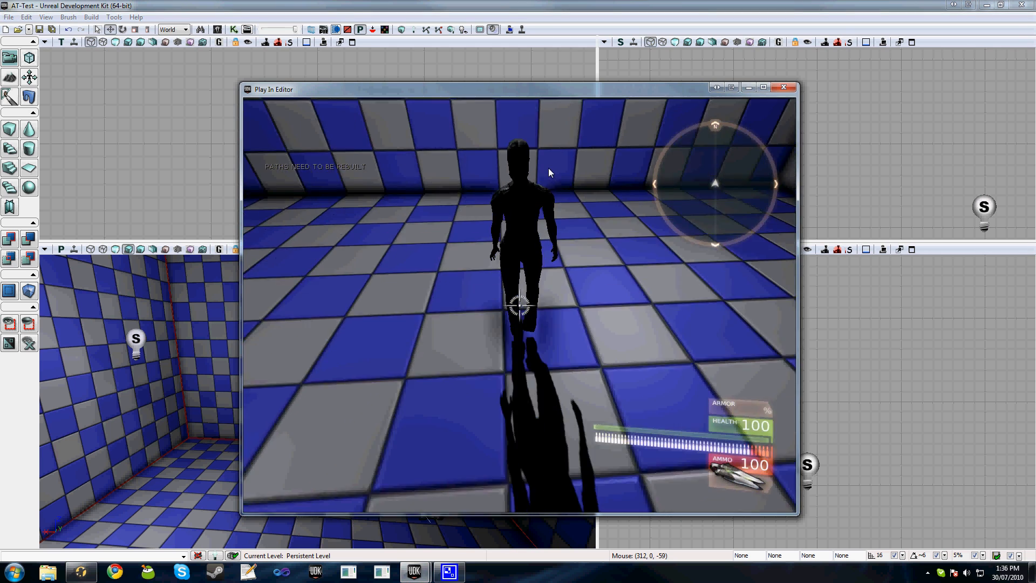
key("Tab")
type("setspeed")
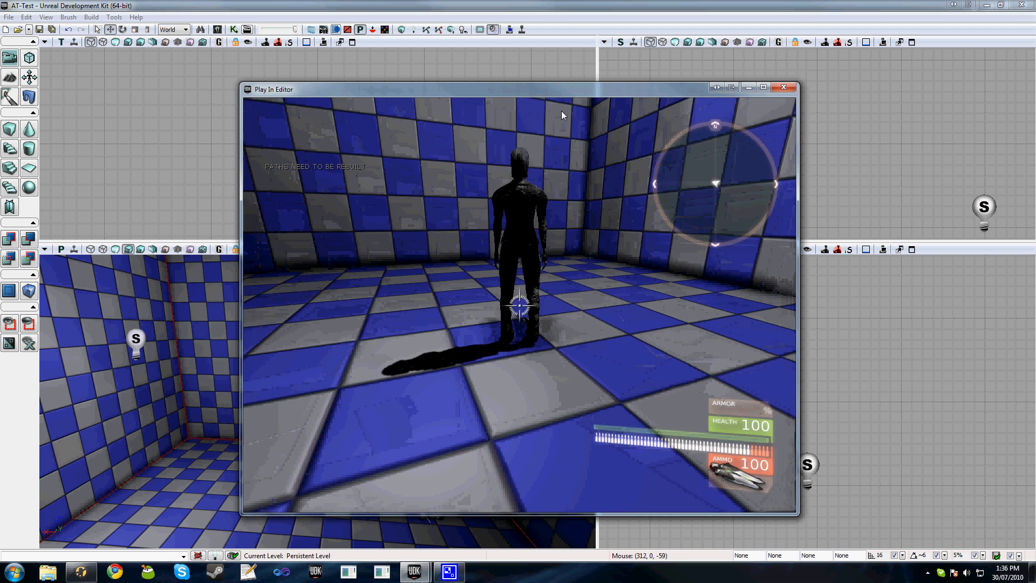
key("w")
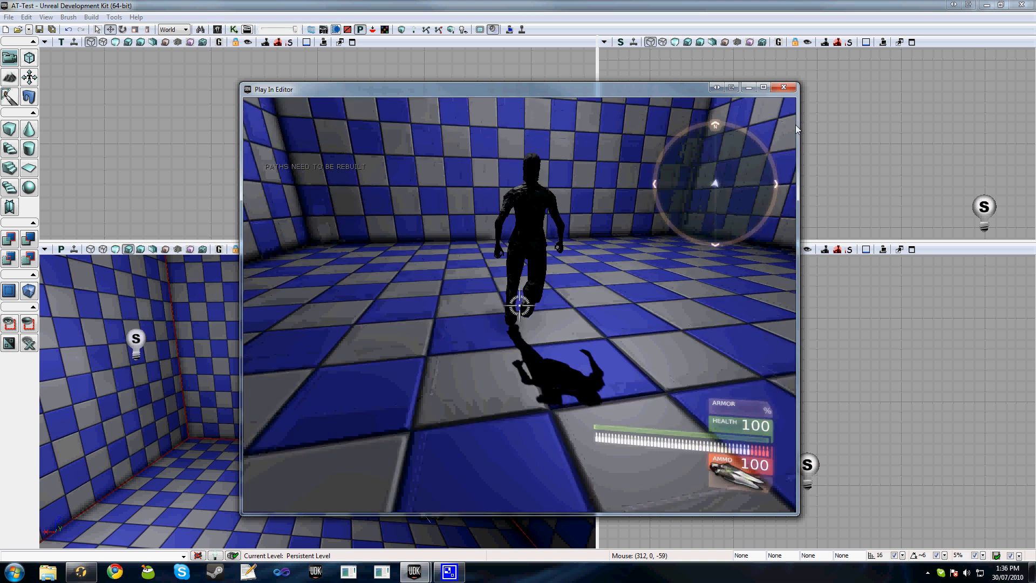
- Enter the setspeed console command again, check the character's movement and end the play session
key("Tab")
type("setspeed")
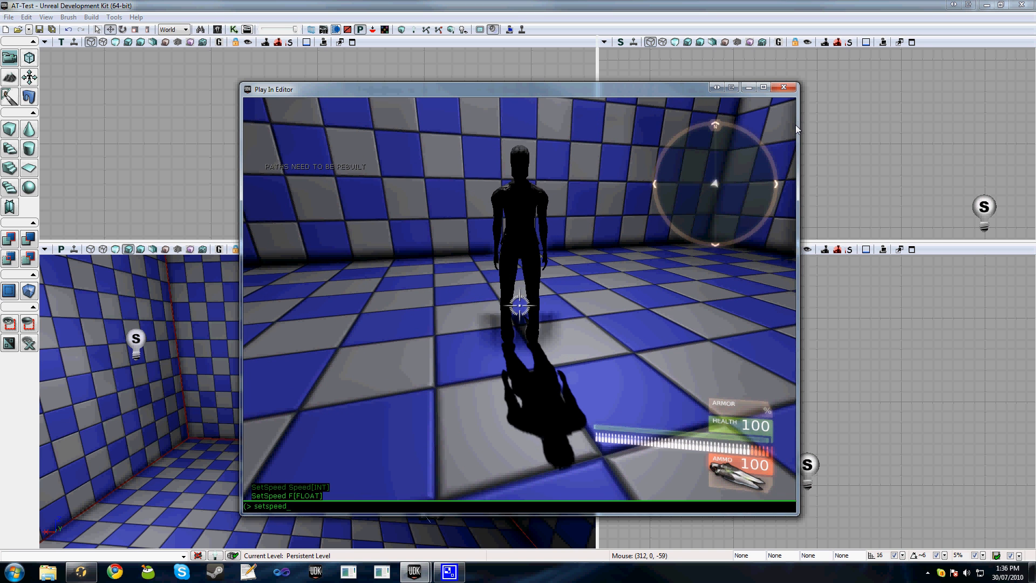
key("Return")
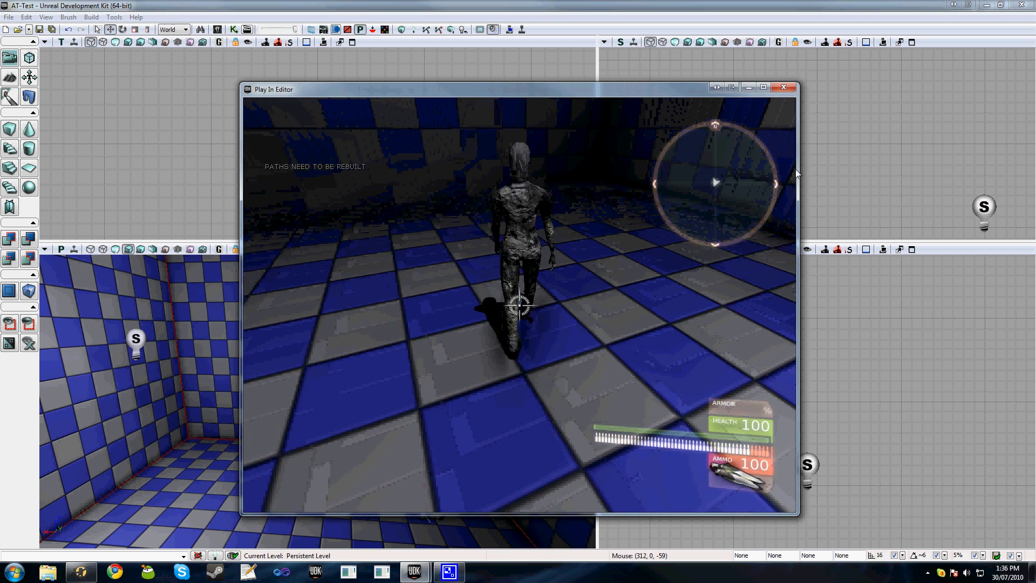
key("Escape")
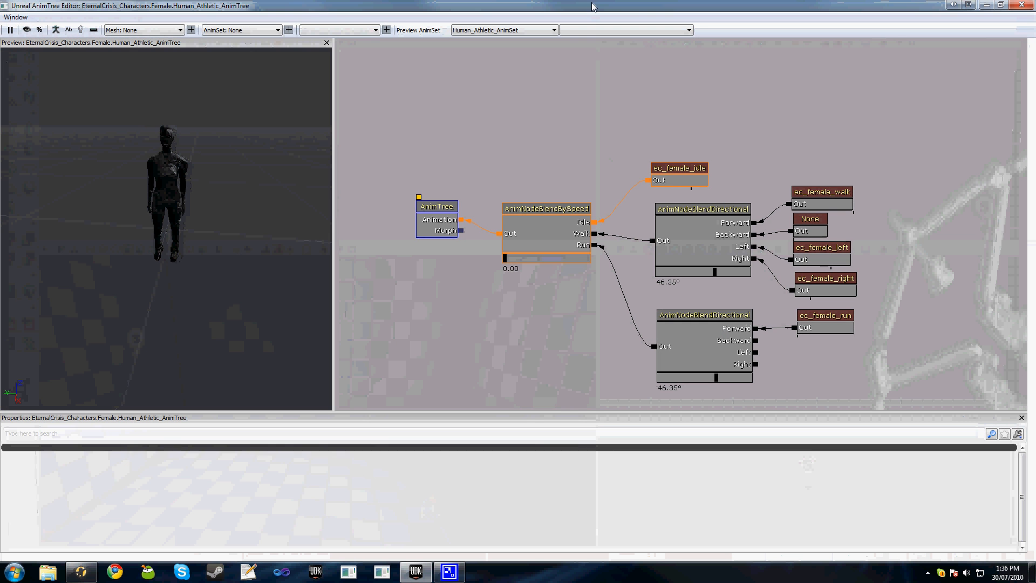
- Select all nodes except the root AnimTree node and shift them right to make room beside the root
left_click_drag(522, 189, 484, 147)
left_click_drag(868, 343, 601, 102, "ctrl+alt")
left_click_drag(877, 341, 500, 161, "ctrl+alt")
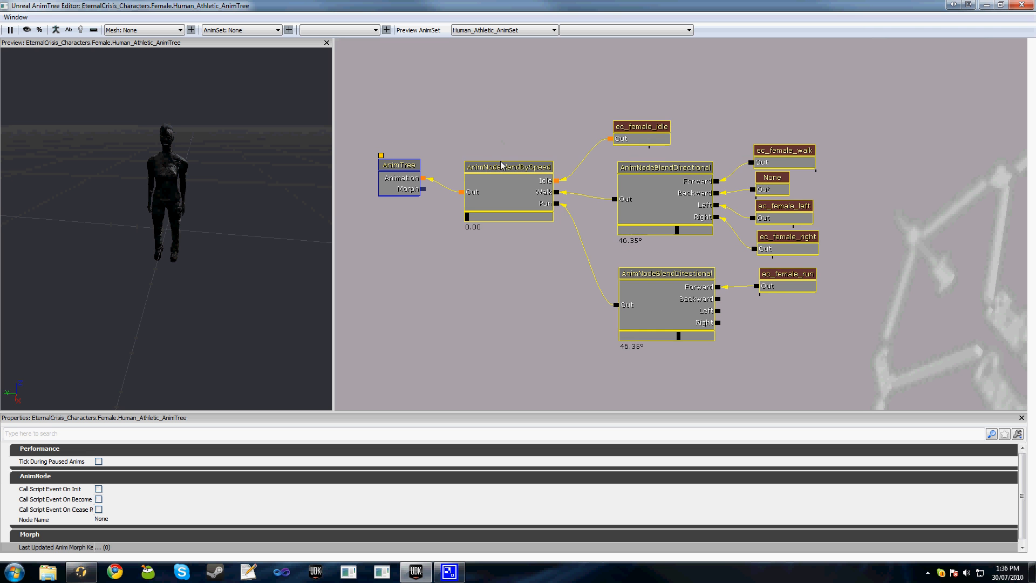
left_click_drag(576, 152, 654, 116, "ctrl")
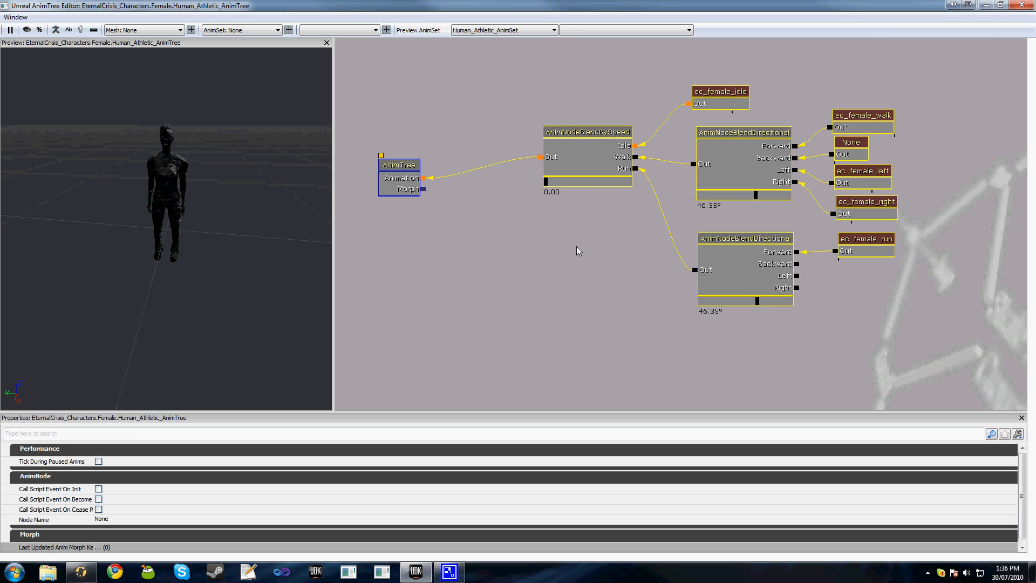
- Add an AnimNodeBlendByPosture node near the root AnimTree node and shift the speed blend and its child nodes further right
right_click(488, 213)
left_click(452, 235)
right_click(468, 218)
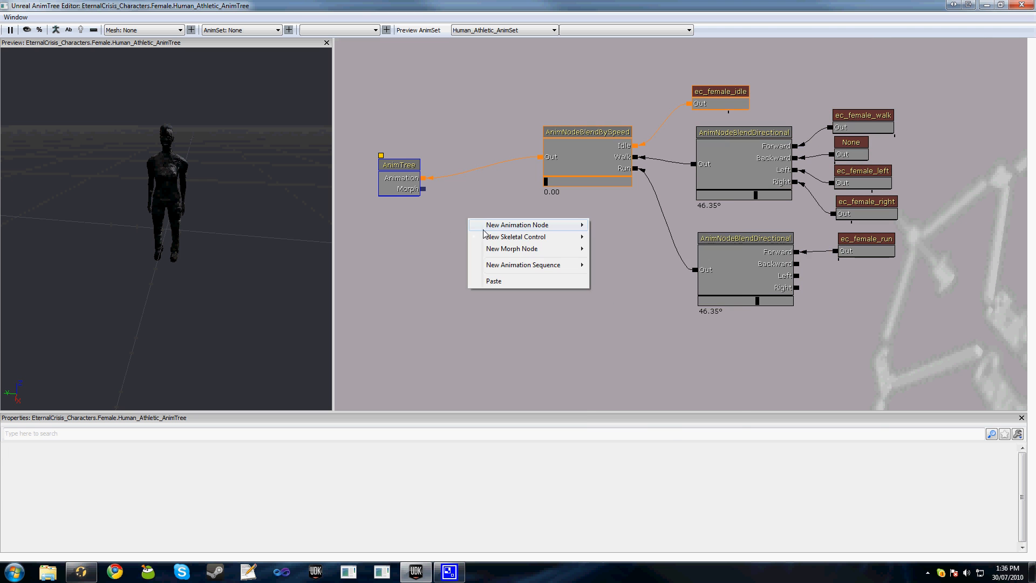
mouse_move(491, 225)
mouse_move(647, 247)
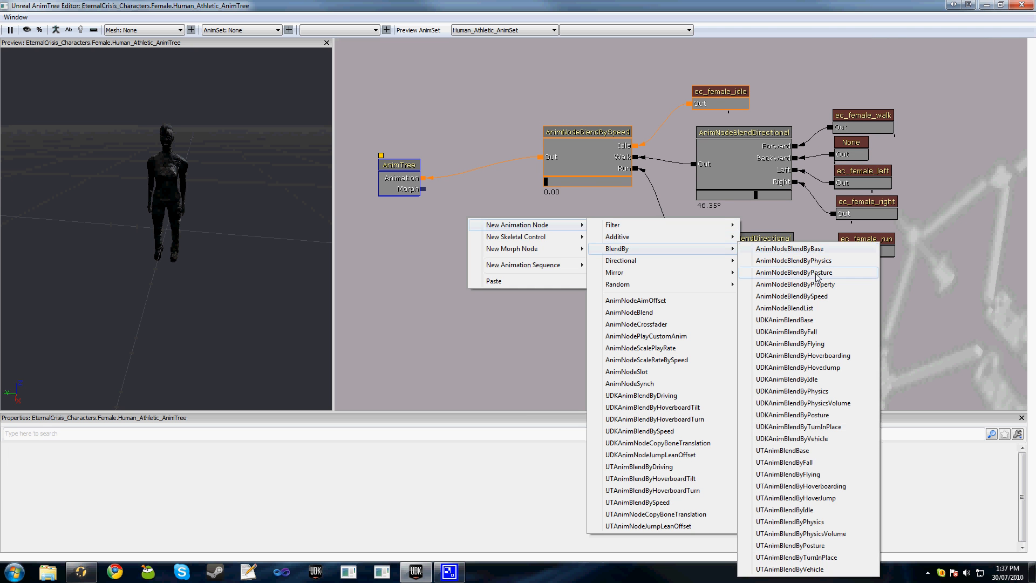
left_click(752, 273)
left_click_drag(556, 253, 541, 222)
left_click_drag(928, 329, 575, 89, "ctrl+alt")
left_click_drag(587, 171, 671, 153)
- Break the root's Animation link and insert the posture node between AnimTree and AnimNodeBlendBySpeed, using its Standing input
left_click(433, 182)
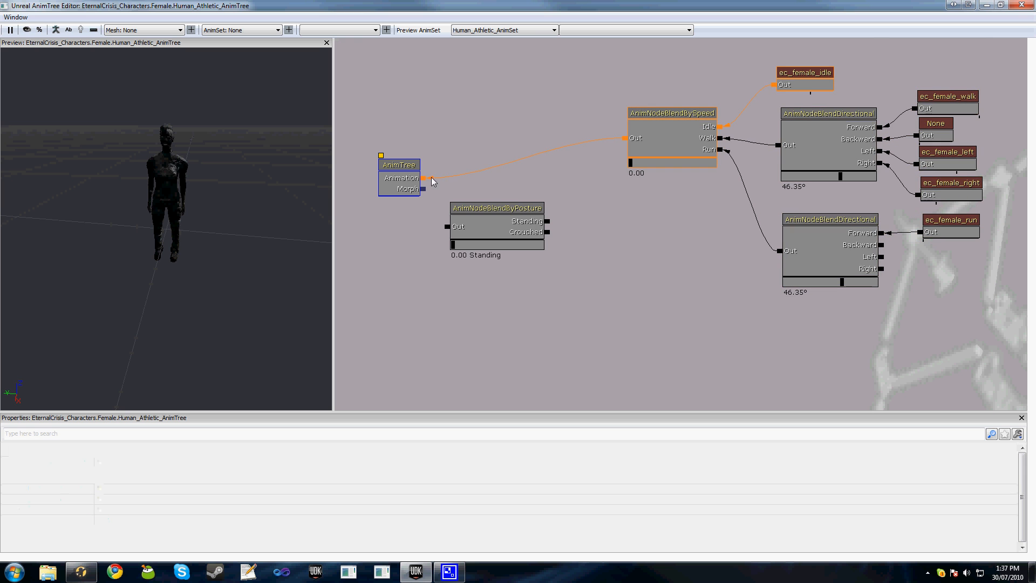
left_click(425, 178, "alt")
left_click_drag(492, 220, 495, 156, "ctrl")
left_click_drag(424, 179, 449, 166)
left_click_drag(550, 160, 624, 138)
left_click_drag(514, 170, 533, 180, "ctrl")
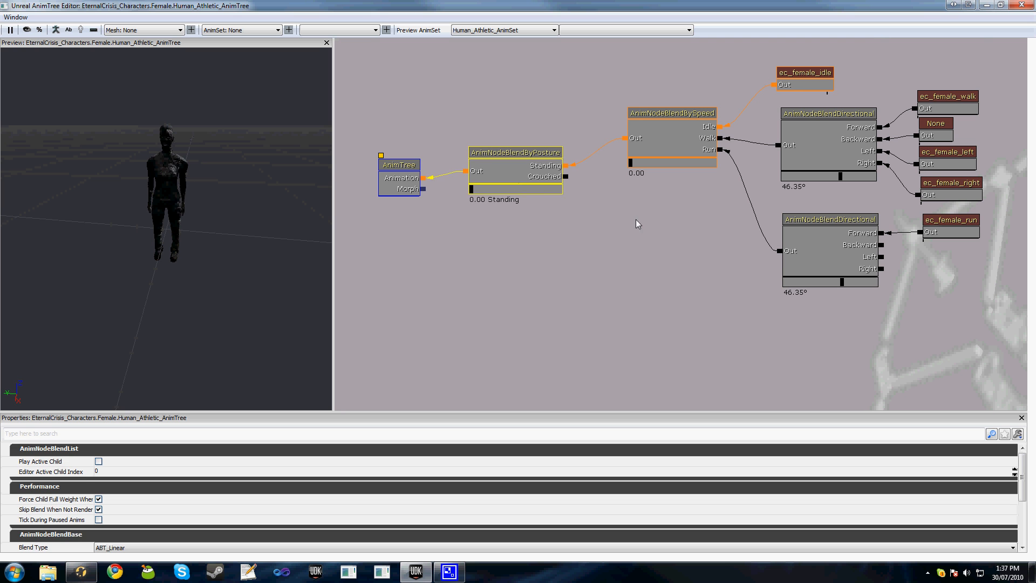
left_click(639, 224)
- Add a UTAnimBlendByIdle node below the speed blend and link it to the posture node's Crouched input
left_click_drag(708, 203, 680, 223)
right_click(612, 240)
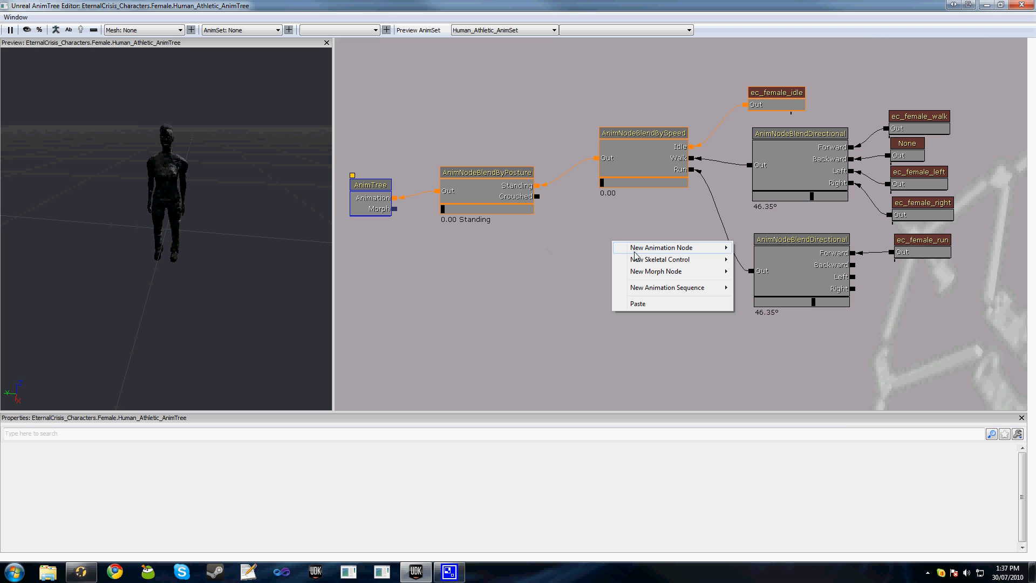
mouse_move(631, 254)
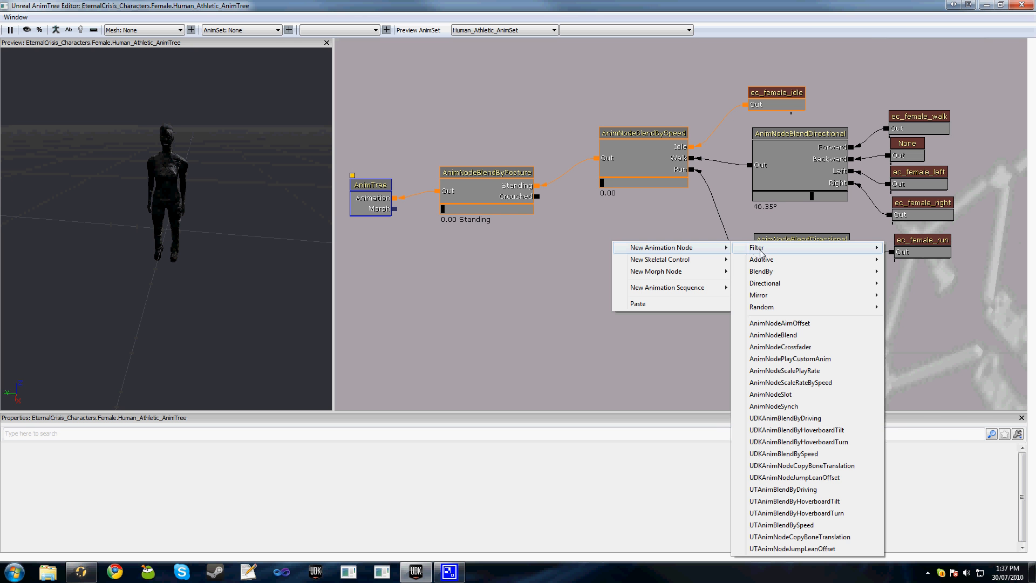
mouse_move(788, 271)
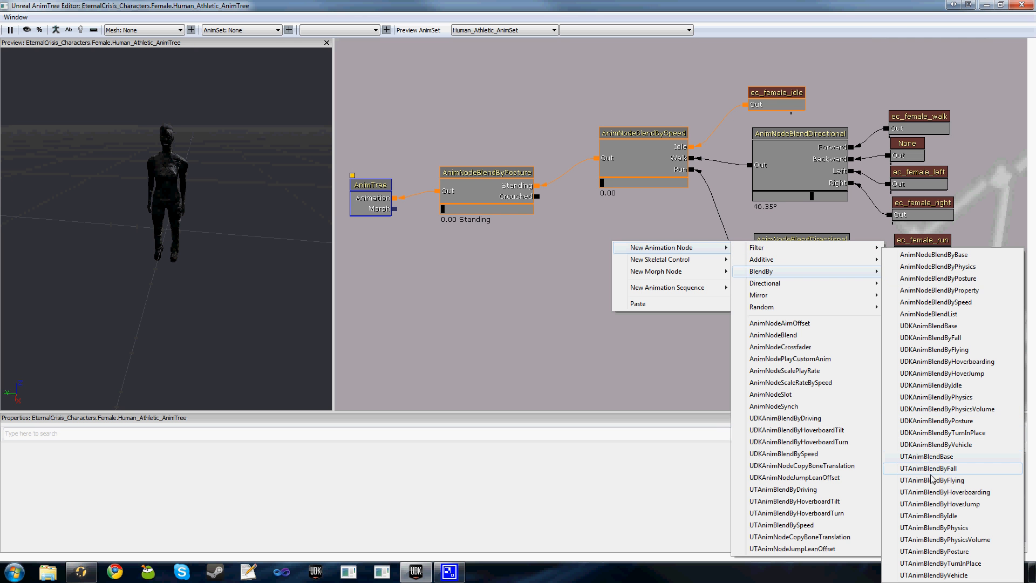
left_click(920, 513)
left_click_drag(654, 292, 578, 301)
left_click_drag(537, 196, 587, 340)
- Duplicate the run directional node below the original, break the copy's Forward link and connect it to the Moving input of UTAnimBlendByIdle
left_click_drag(800, 275, 807, 384, "ctrl")
key("ctrl+w")
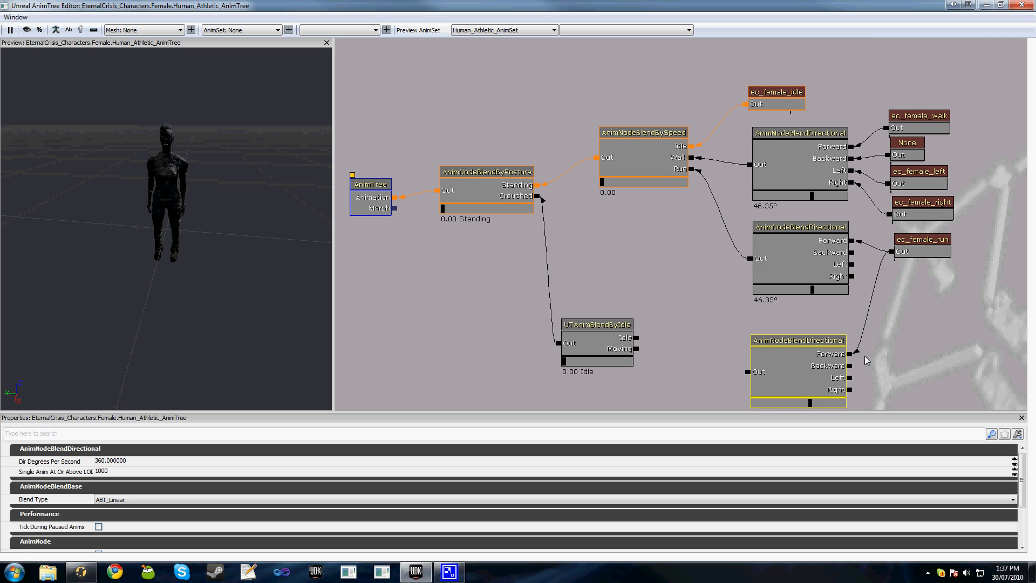
left_click_drag(793, 327, 801, 277)
left_click(857, 304, "alt")
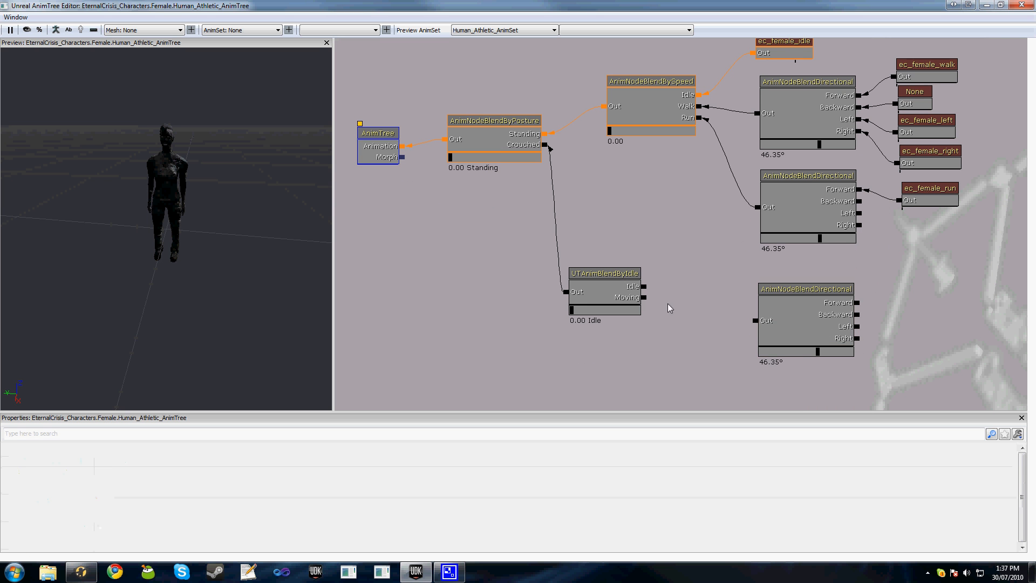
left_click_drag(644, 299, 714, 363)
- Add an AnimNodeSequence node and link it to the Idle input of UTAnimBlendByIdle
right_click(722, 284)
mouse_move(761, 317)
left_click(863, 318)
left_click_drag(646, 287, 710, 267)
- Make four copies of the empty sequence node for the crouched directional node
left_click(737, 300)
left_click_drag(828, 303, 815, 294)
key("ctrl+w")
left_click_drag(725, 281, 828, 225, "ctrl")
key("ctrl+w")
key("ctrl+w")
key("ctrl+w")
- Arrange the copied sequence nodes and link them to the Forward, Backward, Left and Right inputs of the crouched directional node
left_click_drag(831, 291, 789, 296, "ctrl")
left_click(790, 284)
left_click_drag(793, 258, 761, 246, "ctrl")
left_click(744, 265)
left_click_drag(734, 273, 759, 332)
mouse_move(809, 306)
left_mouse_down()
mouse_move(809, 348)
mouse_move(809, 324)
left_mouse_up()
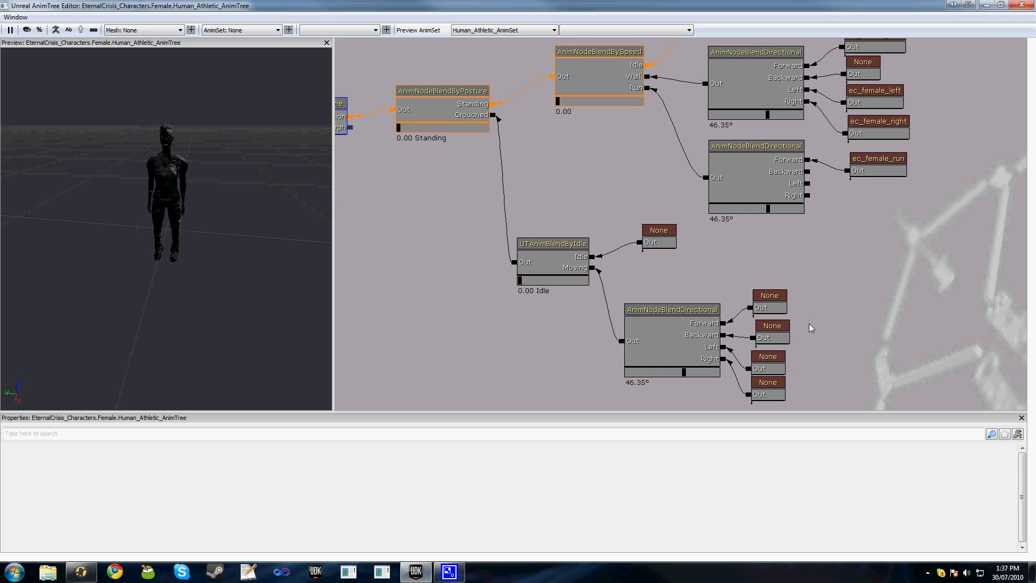
left_click_drag(691, 261, 667, 334)
left_click_drag(631, 267, 646, 214)
scroll(625, 253, "down", 1)
scroll(649, 205, "down", 1)
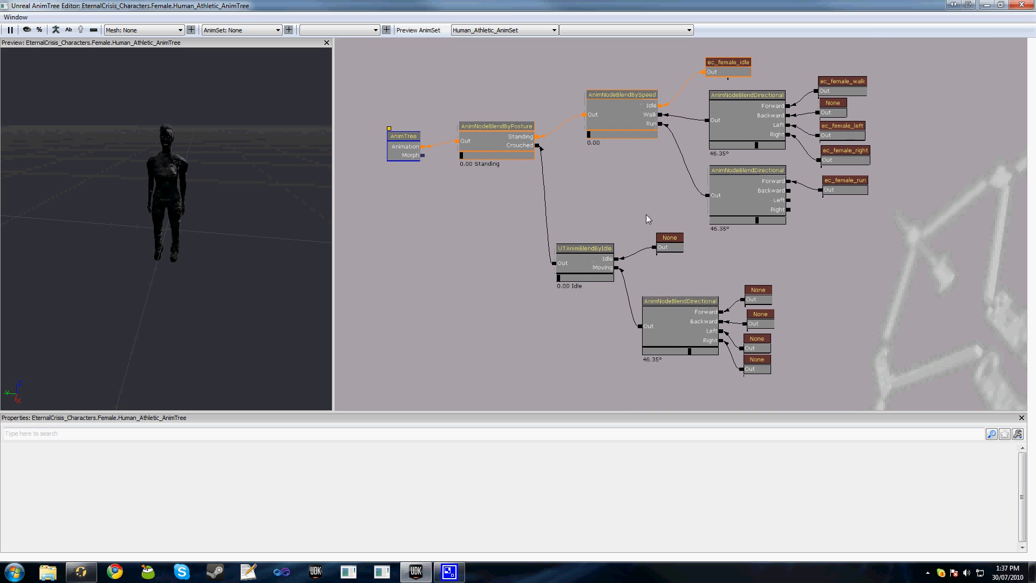